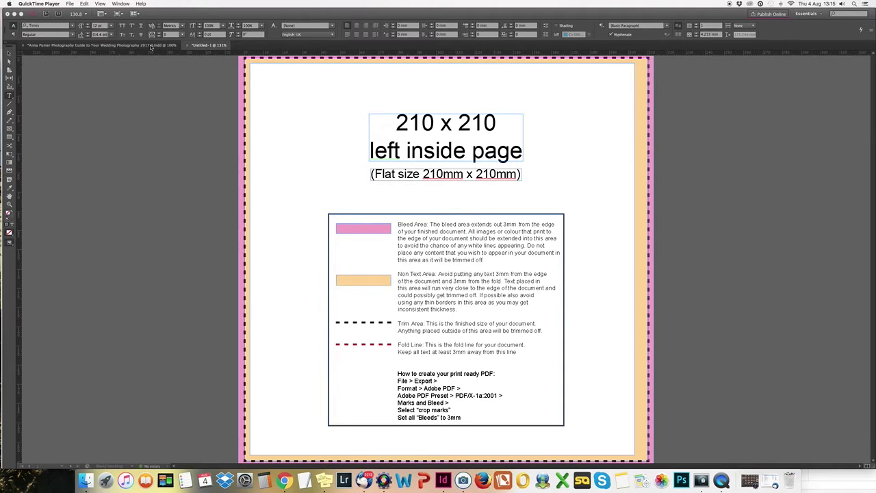
- Switch to the wedding photography guide document showing its cover page
{"action": "left_click", "coordinate": [112, 47]}
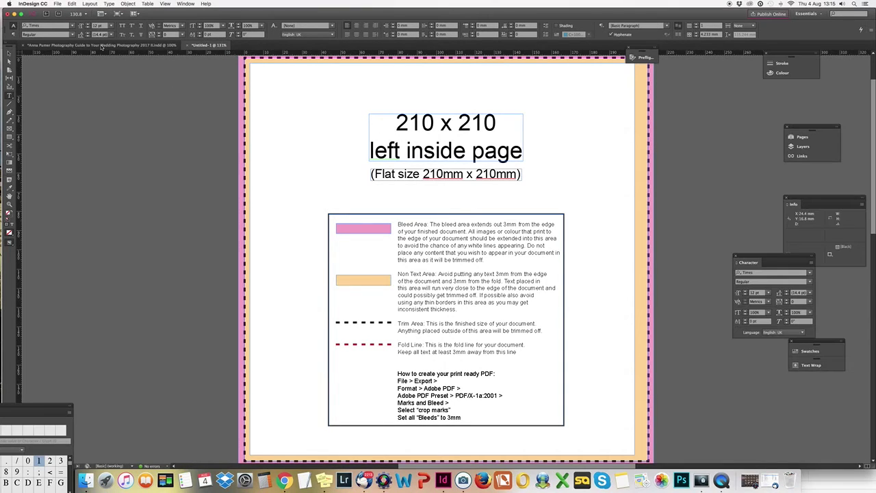
{"action": "left_click", "coordinate": [102, 46]}
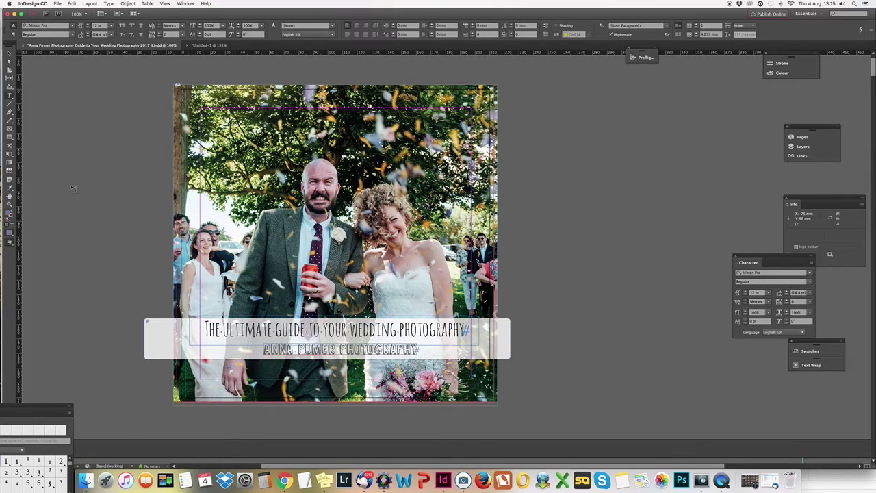
{"action": "scroll", "coordinate": [74, 188], "scroll_direction": "left", "scroll_amount": 5}
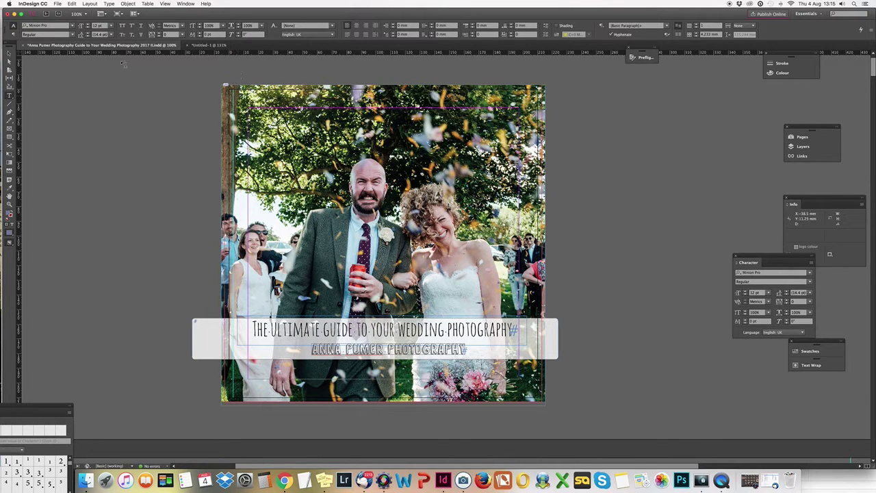
- Review the New Document options without creating one, compare the 210 x 210 template document, and return to the wedding guide
{"action": "left_click", "coordinate": [57, 3]}
{"action": "mouse_move", "coordinate": [60, 15]}
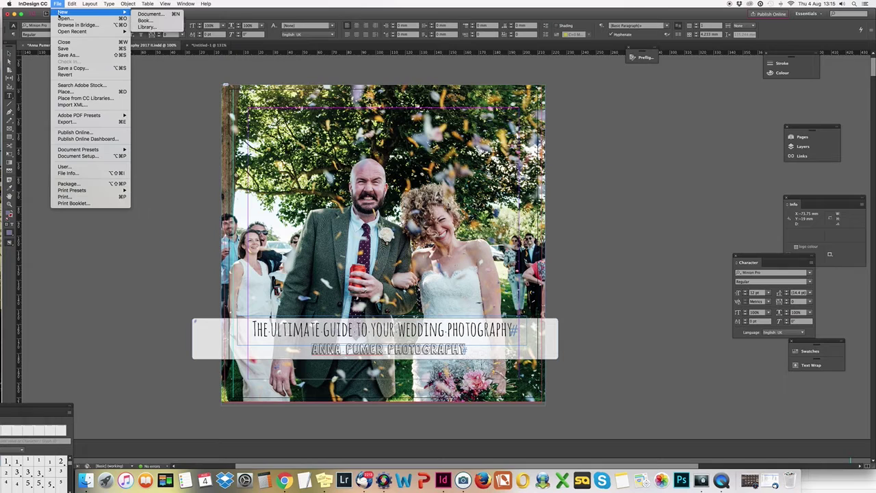
{"action": "left_click", "coordinate": [144, 14]}
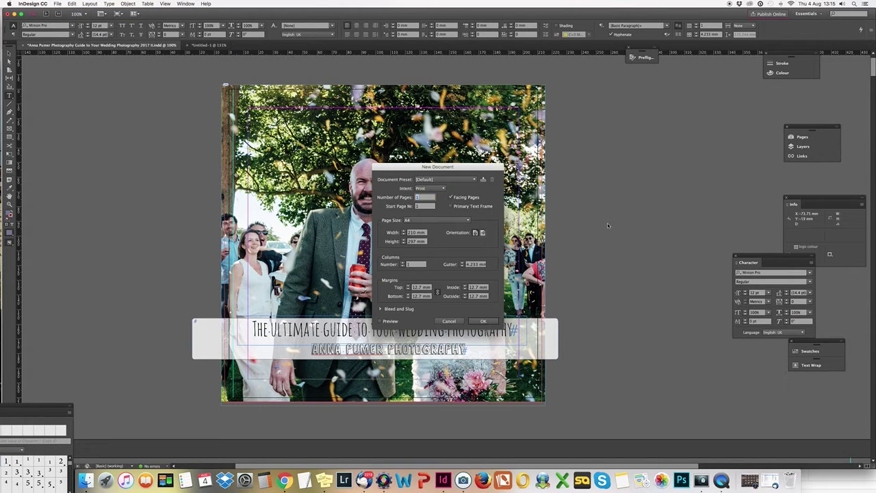
{"action": "left_click_drag", "start_coordinate": [476, 169], "coordinate": [651, 150]}
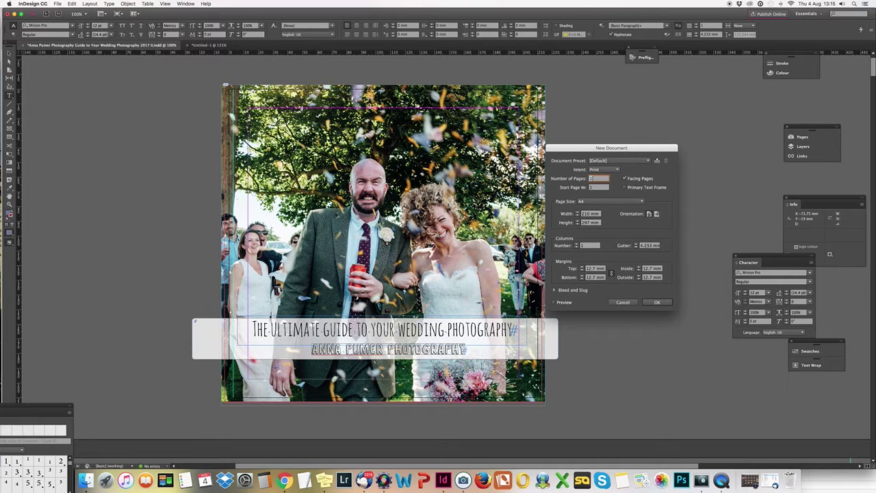
{"action": "left_click", "coordinate": [622, 303]}
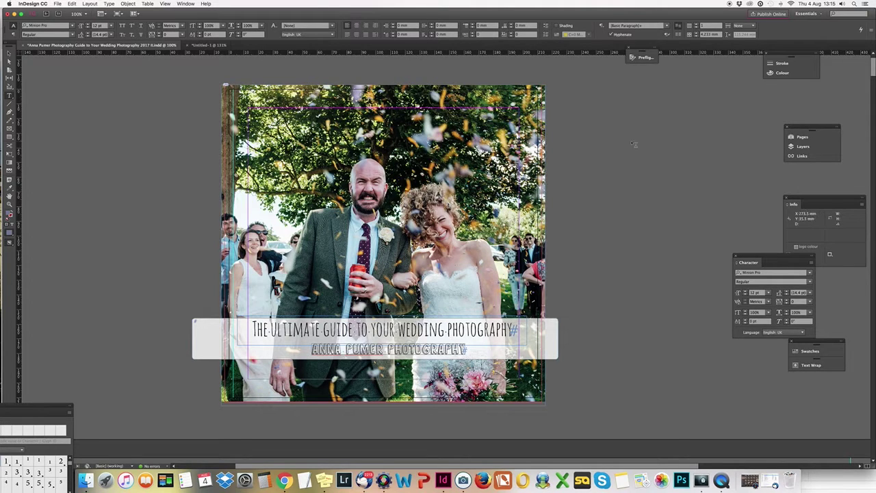
{"action": "left_click", "coordinate": [218, 45]}
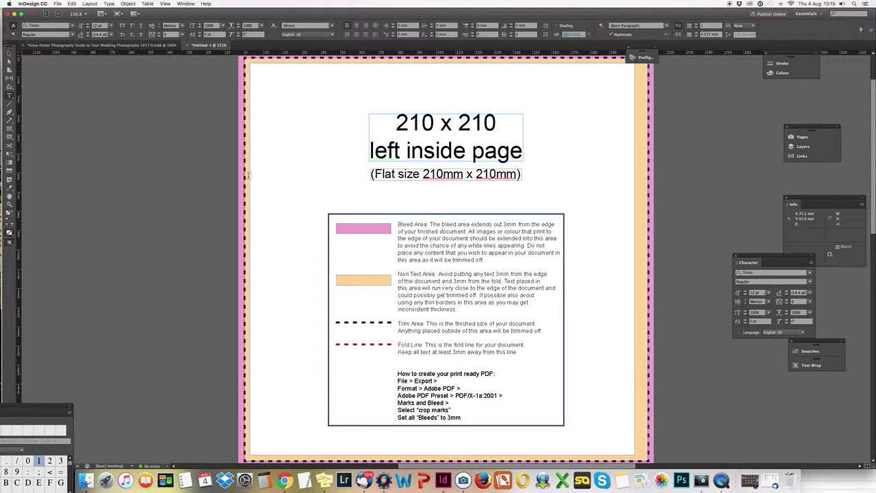
{"action": "left_click", "coordinate": [128, 48]}
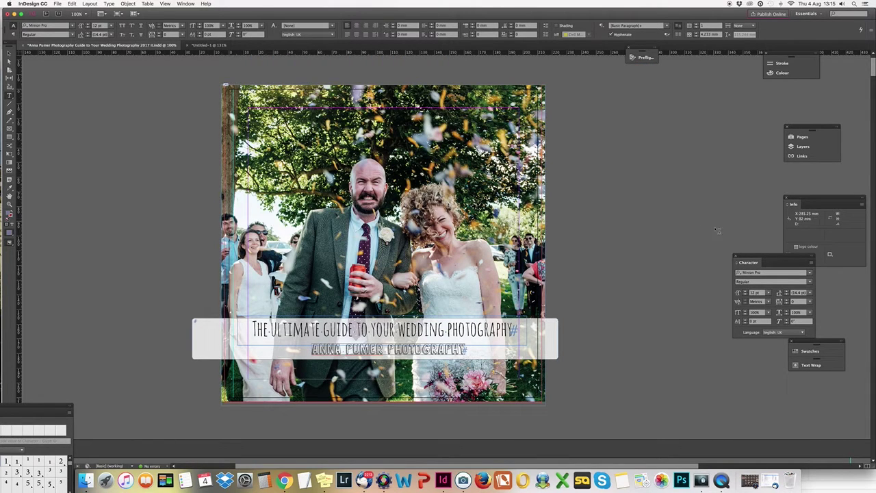
- Insert one page without a master after page 1 and bring the blank page beside the cover into view
{"action": "left_click", "coordinate": [186, 3]}
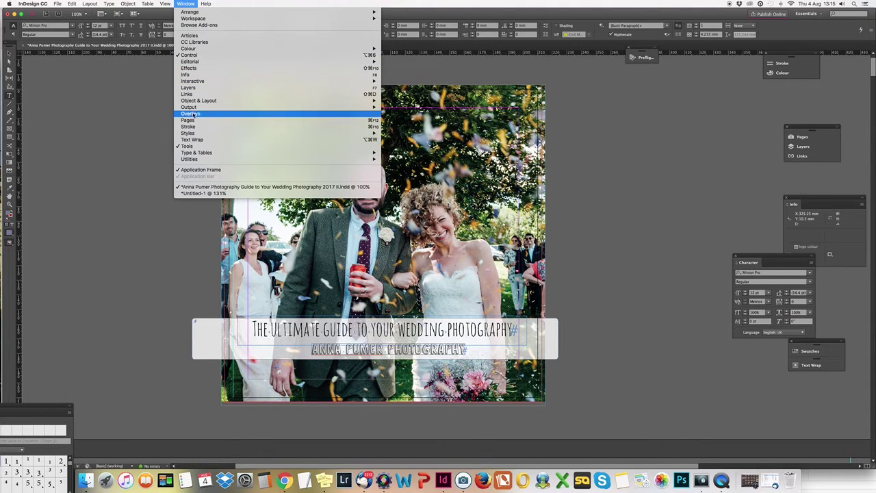
{"action": "left_click", "coordinate": [732, 108]}
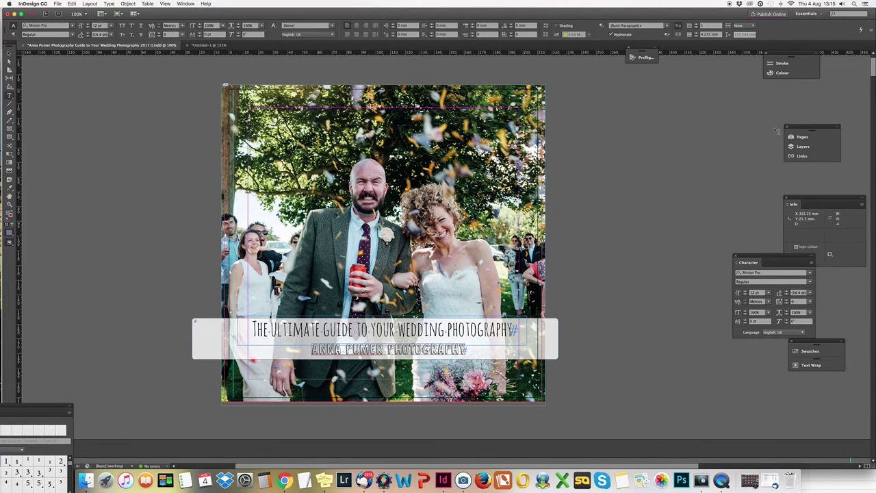
{"action": "left_click", "coordinate": [802, 138]}
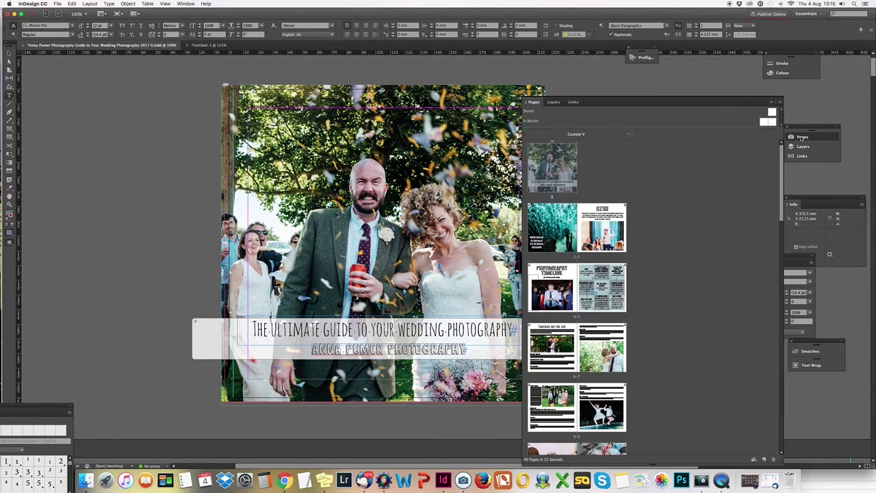
{"action": "right_click", "coordinate": [613, 180]}
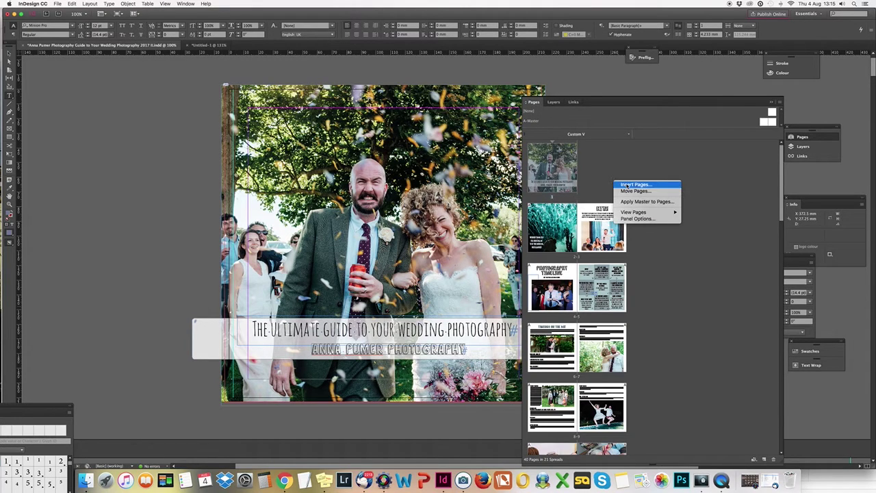
{"action": "left_click", "coordinate": [626, 185]}
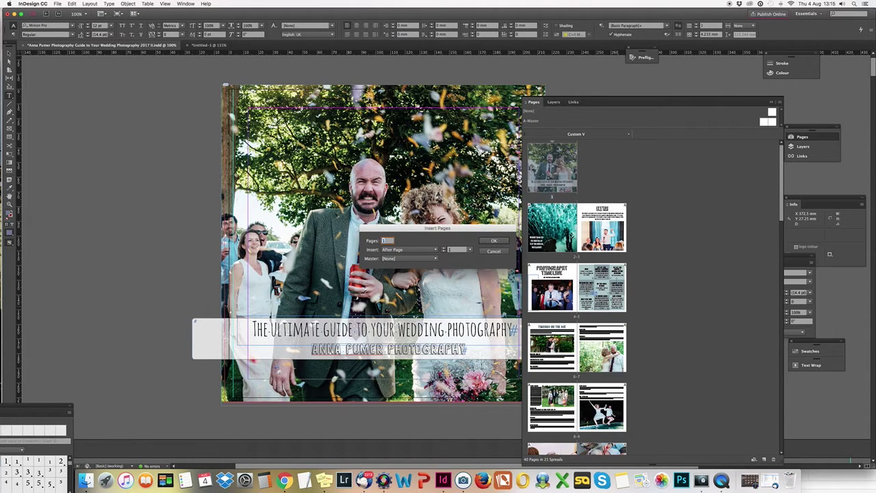
{"action": "left_click", "coordinate": [504, 241]}
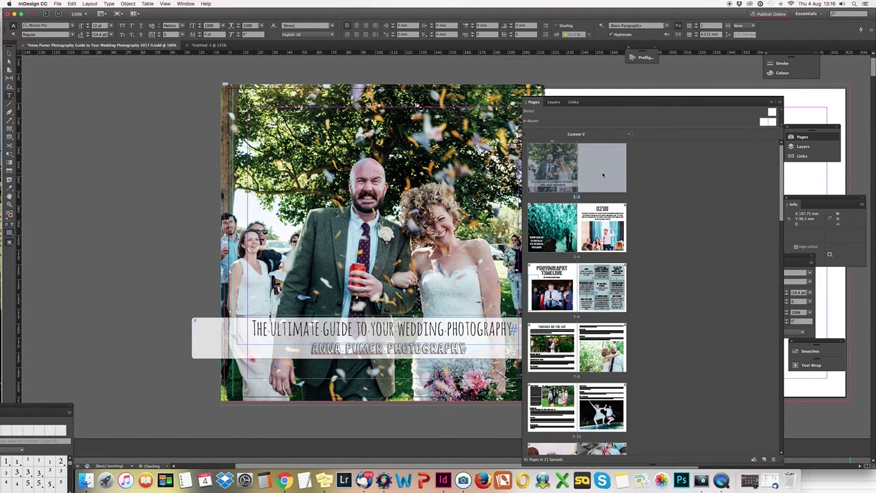
{"action": "left_click_drag", "start_coordinate": [582, 102], "coordinate": [682, 228]}
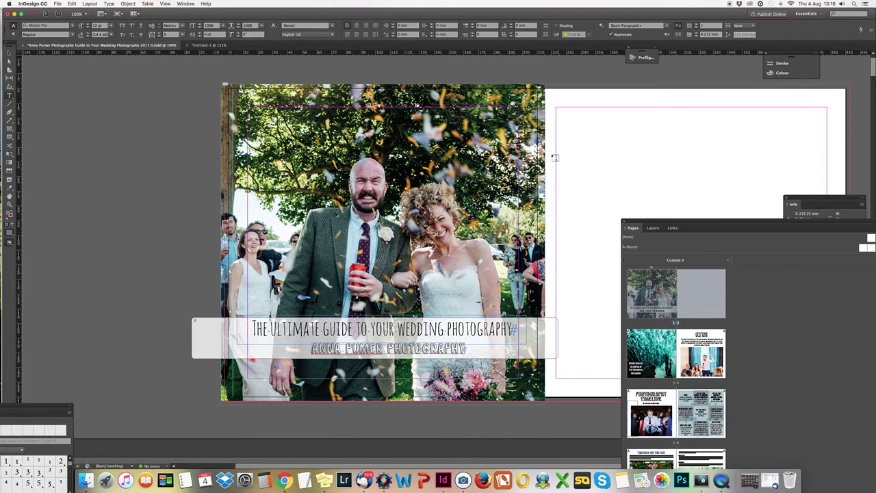
{"action": "scroll", "coordinate": [554, 157], "scroll_direction": "right", "scroll_amount": 3}
{"action": "scroll", "coordinate": [551, 158], "scroll_direction": "right", "scroll_amount": 2}
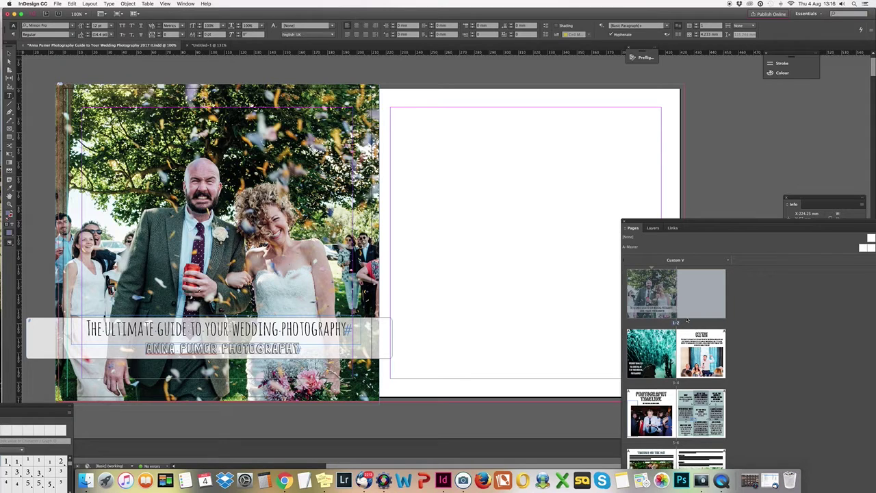
- Look through the guide's page thumbnails down to the last page and back up to the opening spread
{"action": "scroll", "coordinate": [655, 299], "scroll_direction": "down", "scroll_amount": 5}
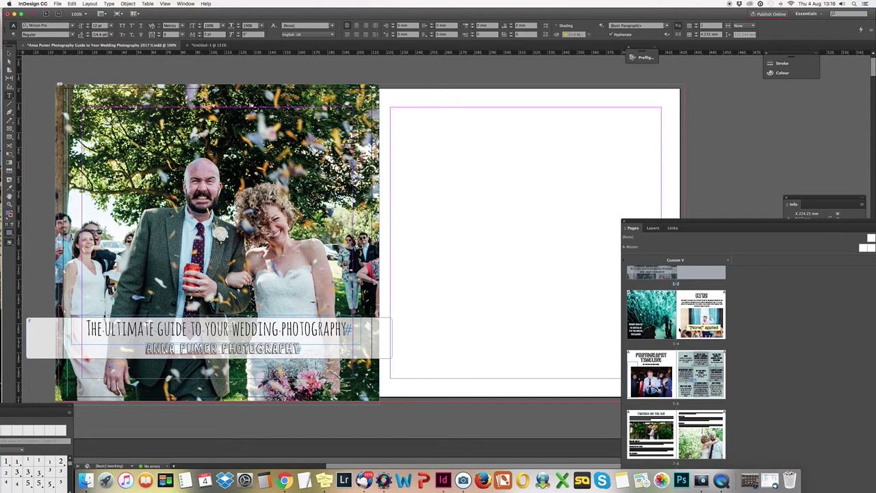
{"action": "scroll", "coordinate": [676, 363], "scroll_direction": "down", "scroll_amount": 5}
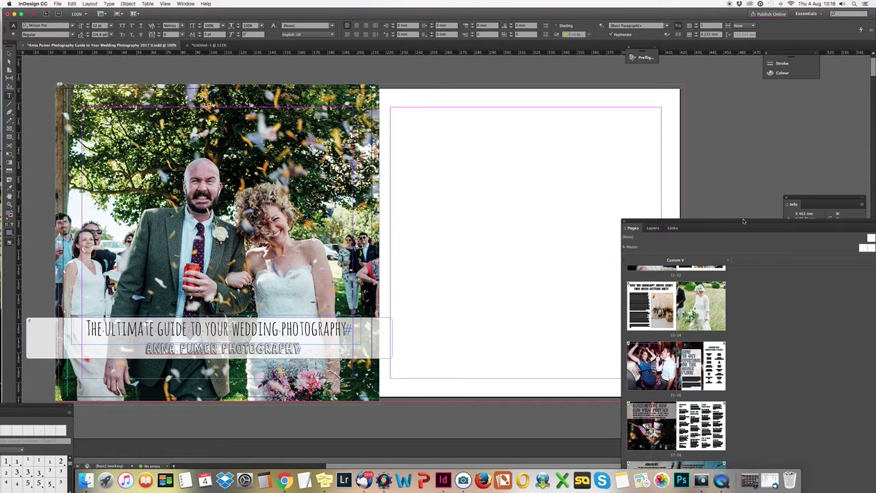
{"action": "left_click_drag", "start_coordinate": [743, 220], "coordinate": [672, 81]}
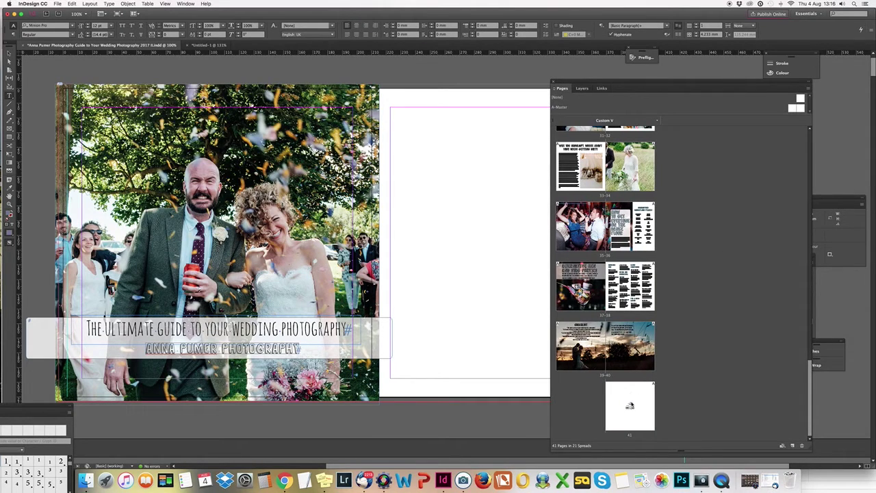
{"action": "right_click", "coordinate": [614, 422]}
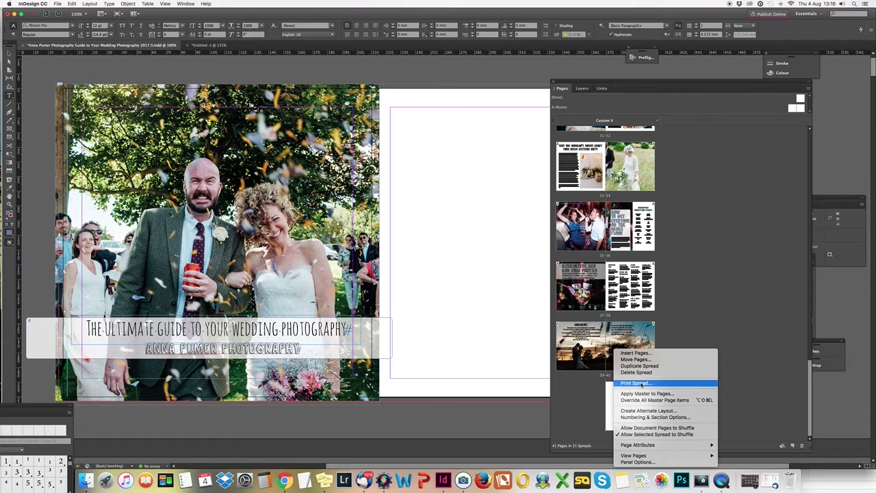
{"action": "left_click", "coordinate": [674, 306]}
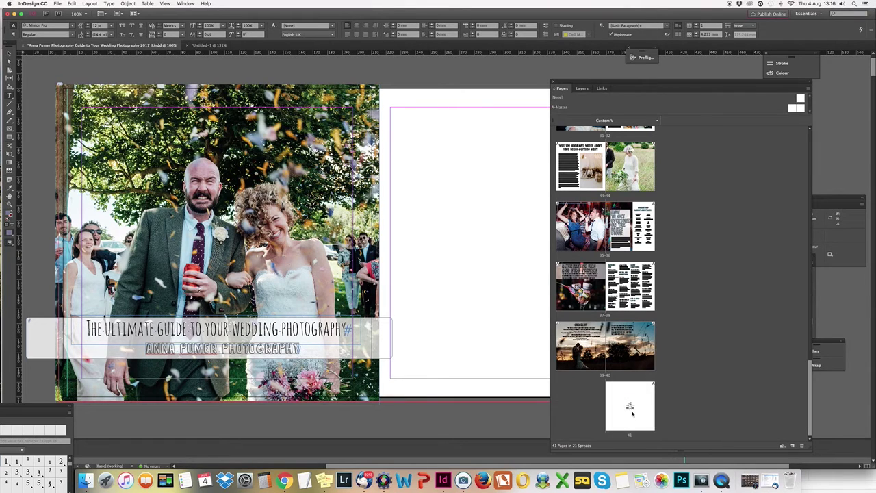
{"action": "left_click", "coordinate": [632, 414]}
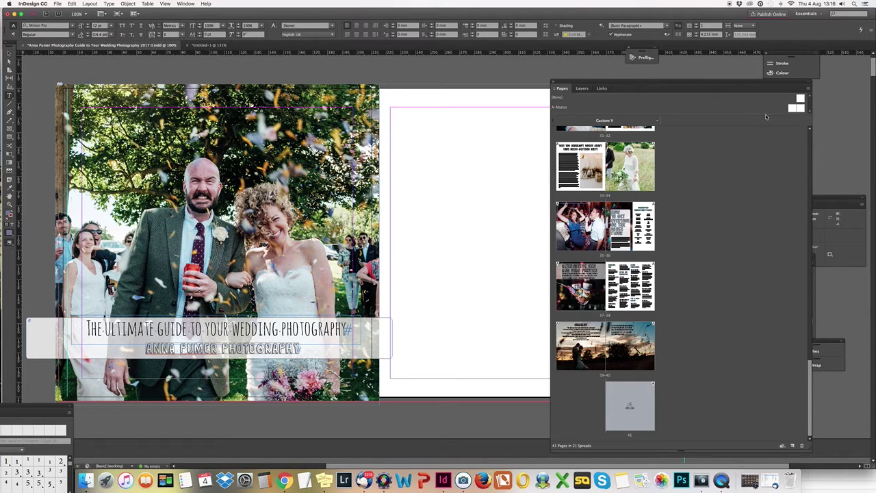
{"action": "left_click_drag", "start_coordinate": [766, 116], "coordinate": [770, 149]}
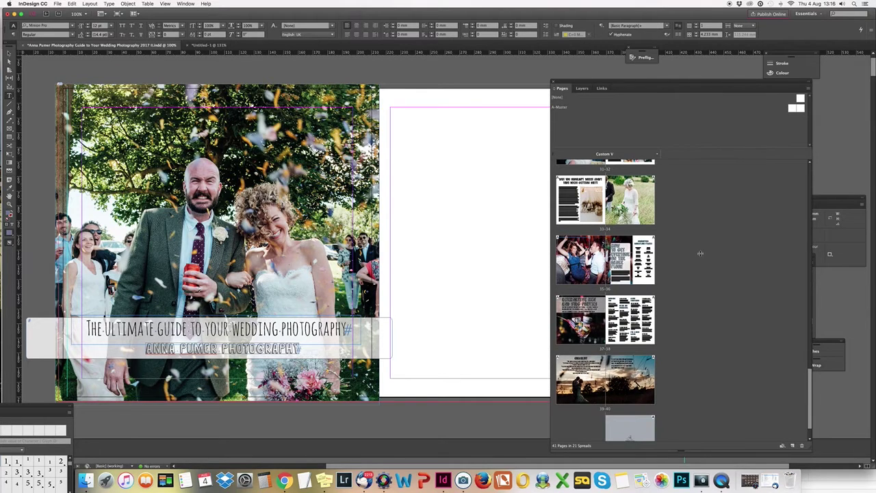
{"action": "scroll", "coordinate": [700, 253], "scroll_direction": "up", "scroll_amount": 15}
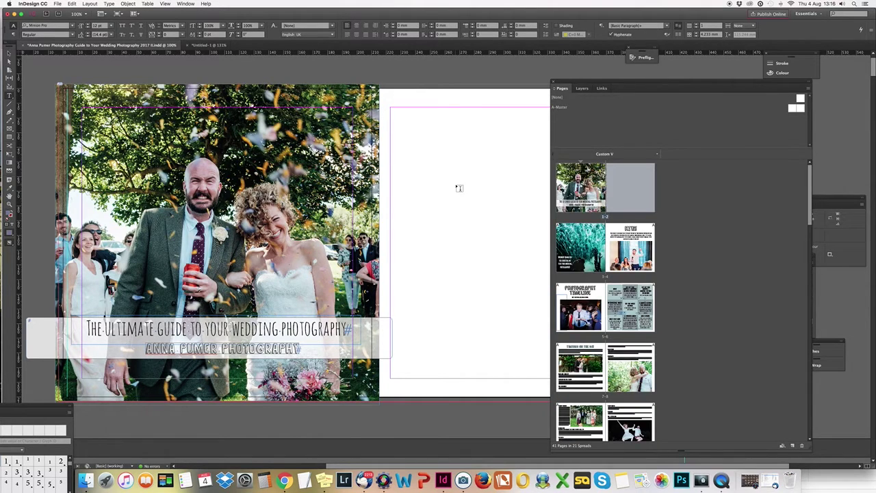
- Place the portrait lantern photo from the wedding photos folder on the blank page, about 203 mm wide and 305 mm high
{"action": "scroll", "coordinate": [459, 188], "scroll_direction": "right", "scroll_amount": 5}
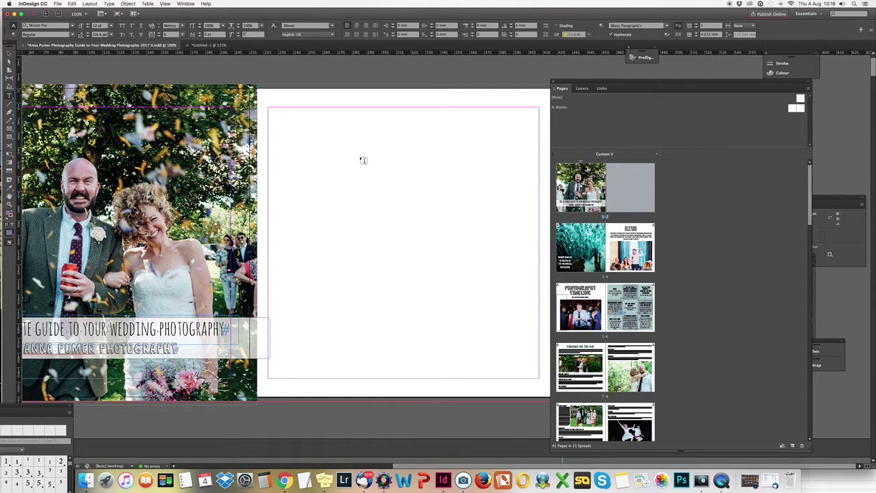
{"action": "left_click", "coordinate": [83, 481]}
{"action": "left_click", "coordinate": [782, 298]}
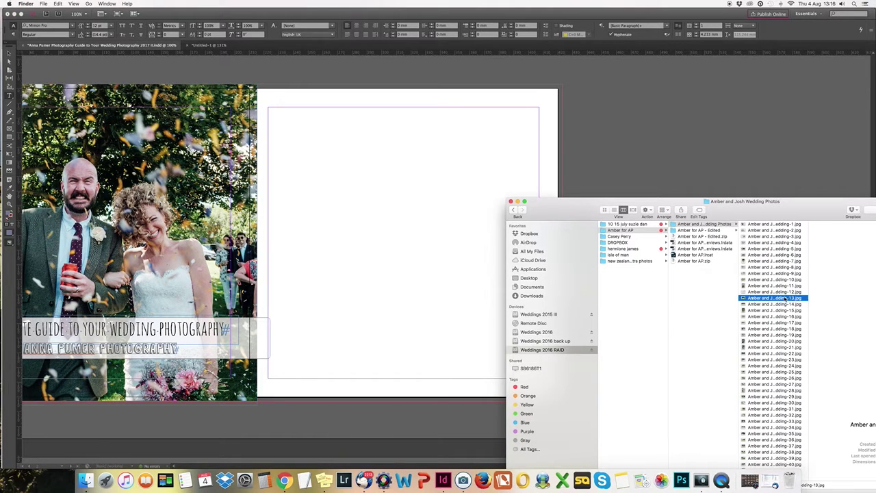
{"action": "left_click_drag", "start_coordinate": [770, 302], "coordinate": [361, 195]}
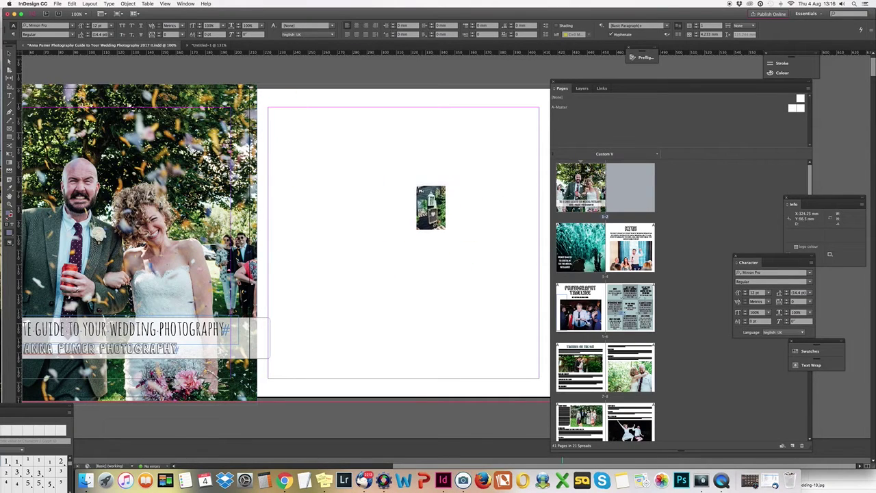
{"action": "left_click_drag", "start_coordinate": [258, 85], "coordinate": [551, 373]}
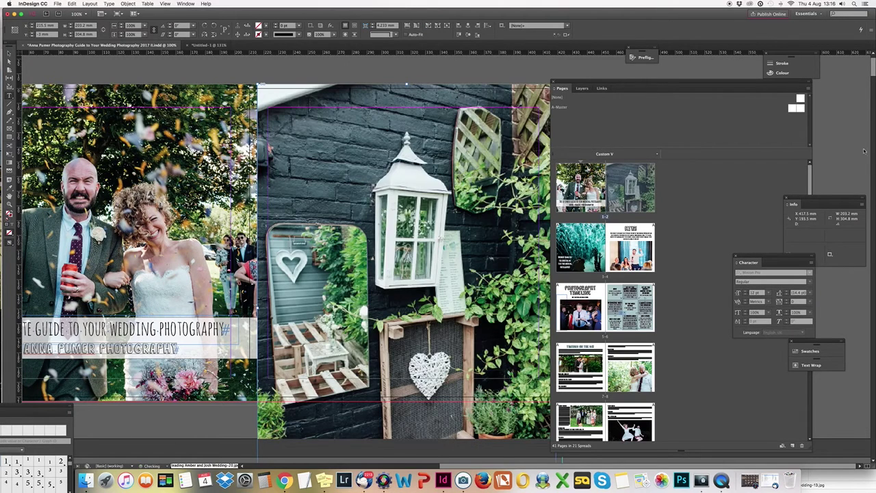
- Widen the lantern photo's frame to about 213 mm, fill the frame with the photo proportionally, and select the image inside it
{"action": "left_click", "coordinate": [808, 82]}
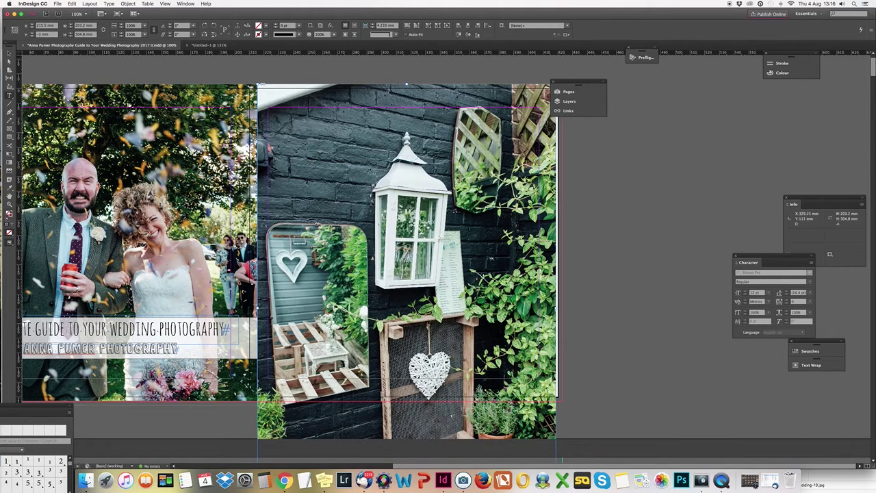
{"action": "left_click", "coordinate": [11, 54]}
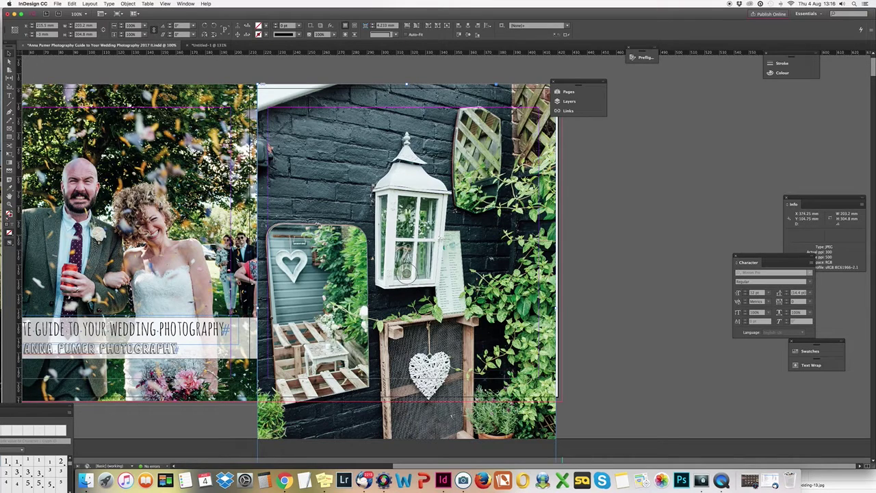
{"action": "left_click_drag", "start_coordinate": [495, 243], "coordinate": [498, 242]}
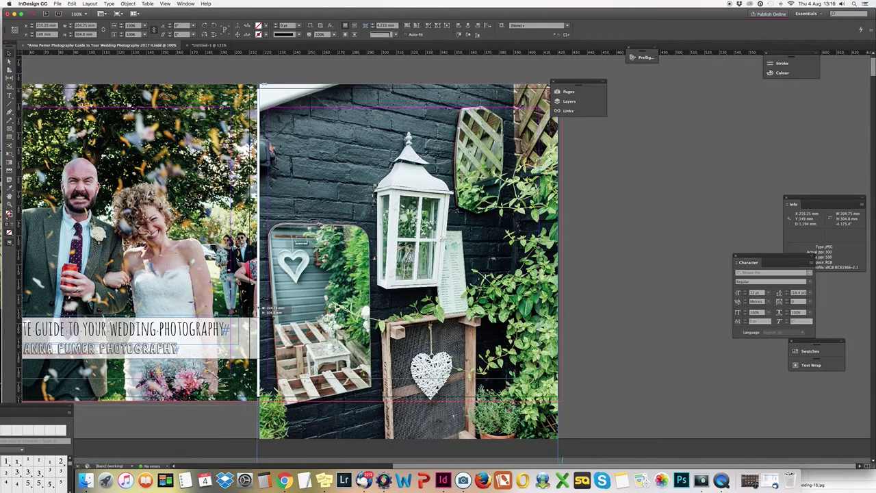
{"action": "left_click_drag", "start_coordinate": [259, 309], "coordinate": [257, 310]}
{"action": "left_click_drag", "start_coordinate": [557, 309], "coordinate": [569, 308]}
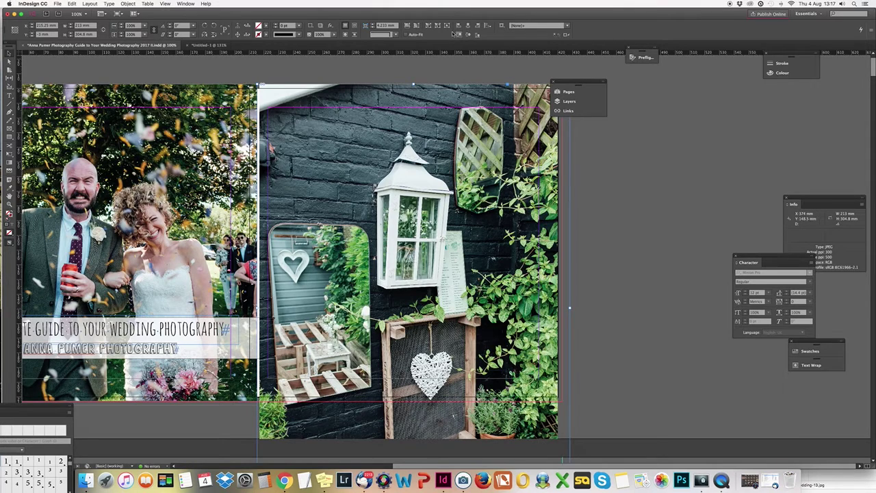
{"action": "left_click", "coordinate": [407, 28]}
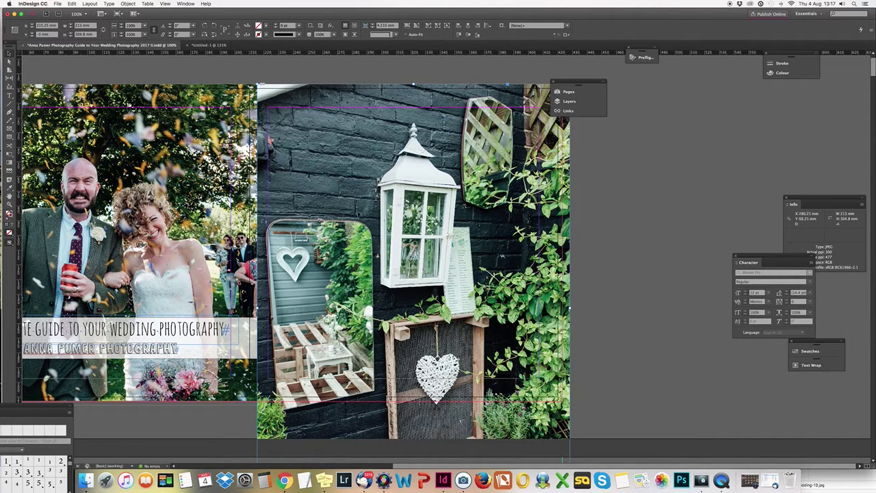
{"action": "left_click", "coordinate": [412, 273]}
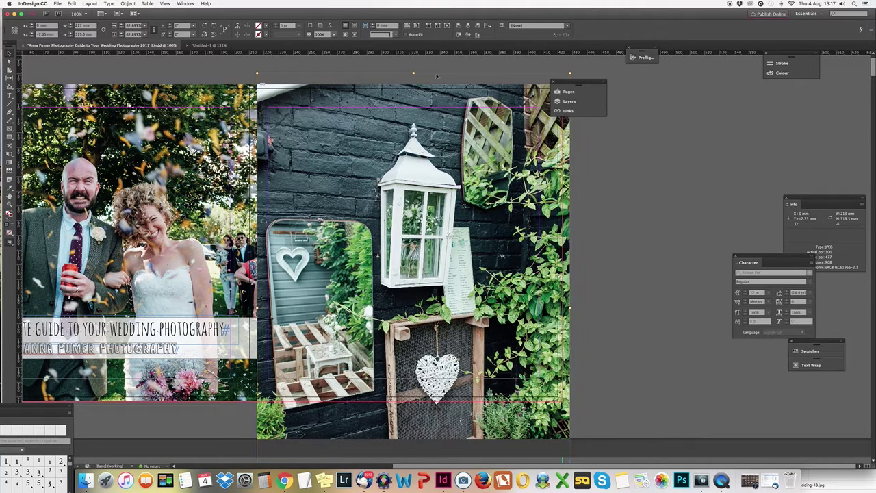
- Reposition the lantern image inside its frame to about X -2.25 mm and Y -23.3 mm, and deselect it
{"action": "left_click_drag", "start_coordinate": [413, 273], "coordinate": [443, 226]}
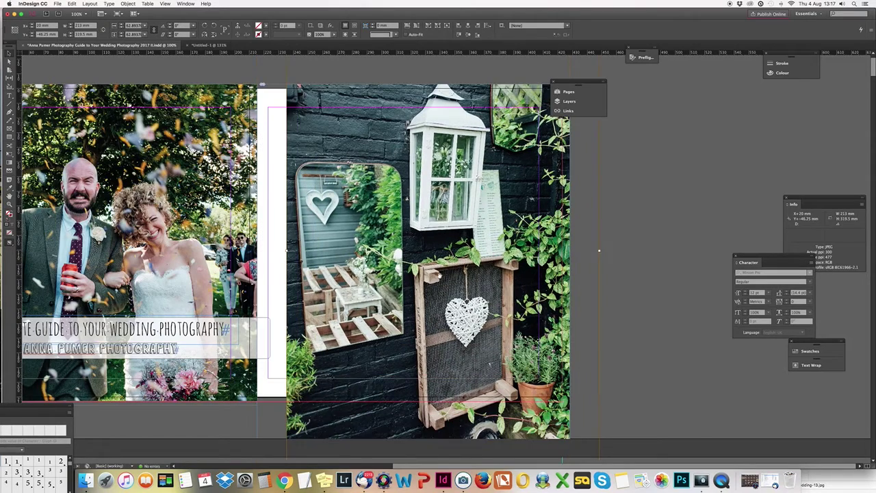
{"action": "left_click_drag", "start_coordinate": [440, 275], "coordinate": [411, 316]}
{"action": "scroll", "coordinate": [417, 273], "scroll_direction": "up", "scroll_amount": 2}
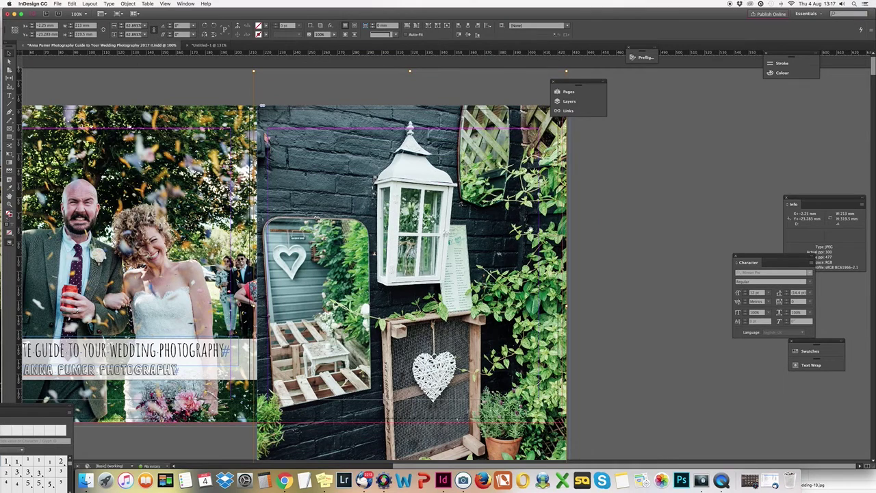
{"action": "left_click", "coordinate": [607, 265]}
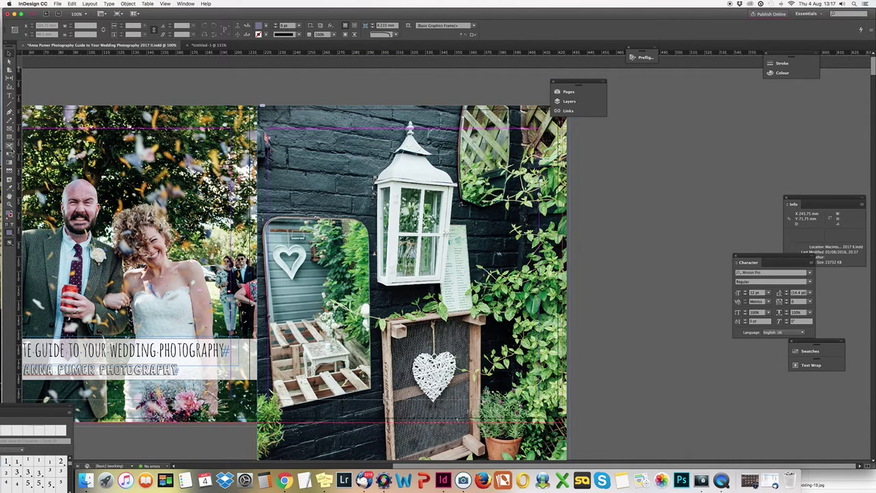
- Create a text frame about 115 mm wide and 78 mm high over the lantern photo, enter "sh;ghw;rgihw;goih" as placeholder text and select it
{"action": "left_click", "coordinate": [10, 96]}
{"action": "left_click_drag", "start_coordinate": [297, 188], "coordinate": [465, 302]}
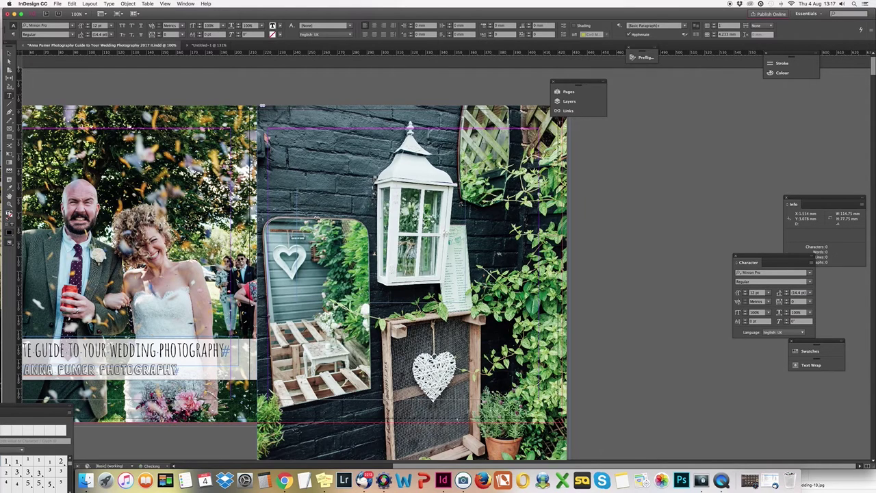
{"action": "type", "text": "dfgsdfgsdfgsdfgsd"}
{"action": "left_click_drag", "start_coordinate": [343, 193], "coordinate": [295, 191]}
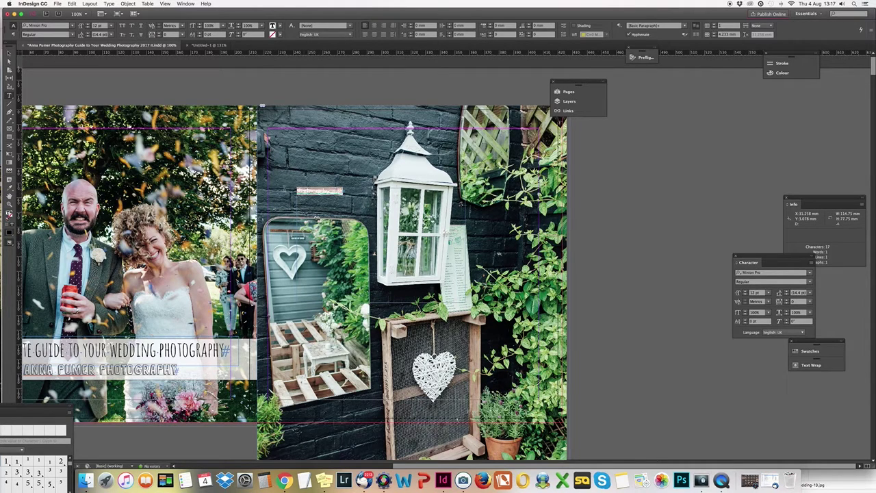
- Colour the placeholder text with the Paper swatch and enlarge it to 23 pt
{"action": "left_click", "coordinate": [280, 26]}
{"action": "left_click", "coordinate": [242, 58]}
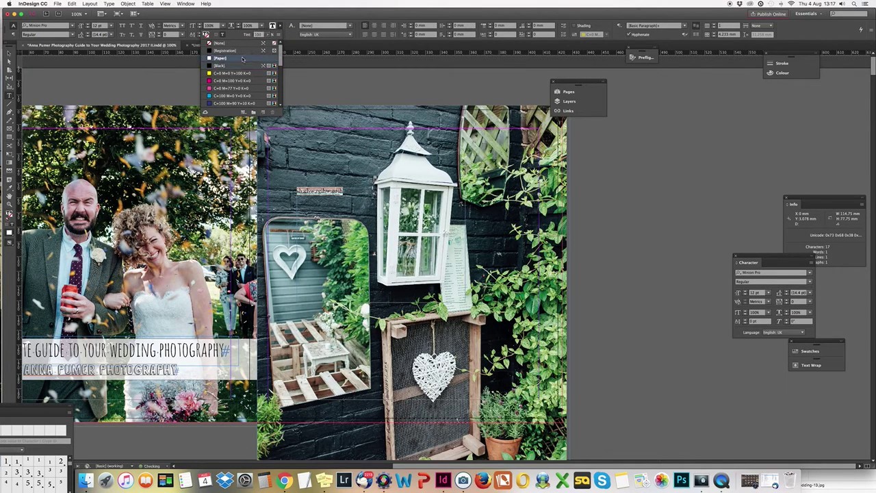
{"action": "left_click", "coordinate": [101, 25]}
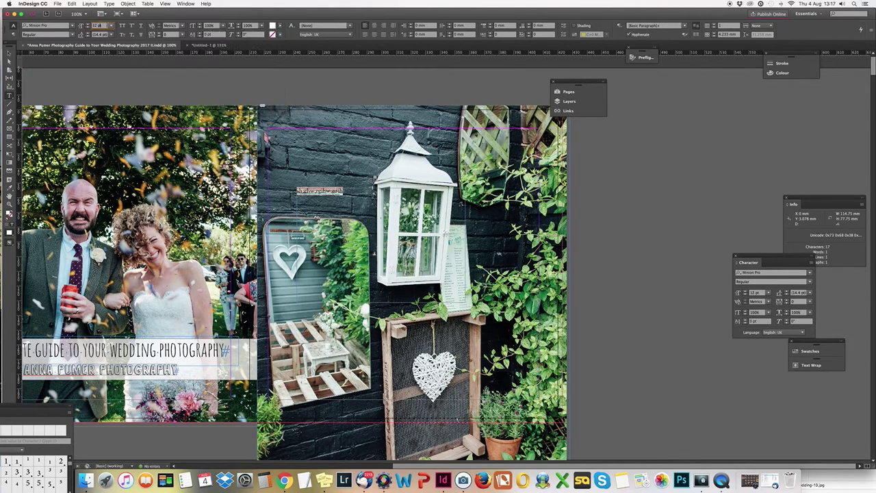
{"action": "key", "text": "Up"}
{"action": "key", "text": "Up"}
{"action": "key", "text": "Up"}
{"action": "key", "text": "Up"}
{"action": "key", "text": "Up"}
{"action": "key", "text": "Up"}
{"action": "key", "text": "Up"}
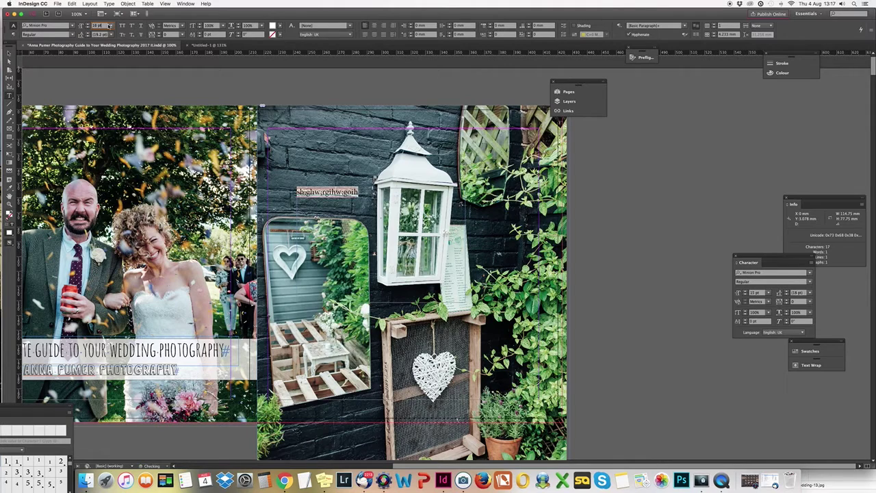
{"action": "key", "text": "Up"}
{"action": "key", "text": "Up"}
{"action": "key", "text": "Up"}
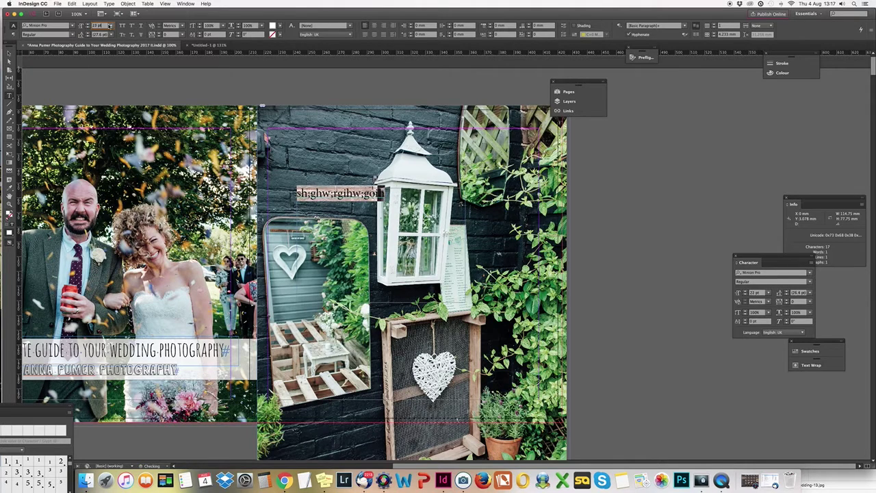
- Change the placeholder text's font to DK Nanuk and enlarge it to 35 pt
{"action": "left_click", "coordinate": [73, 26]}
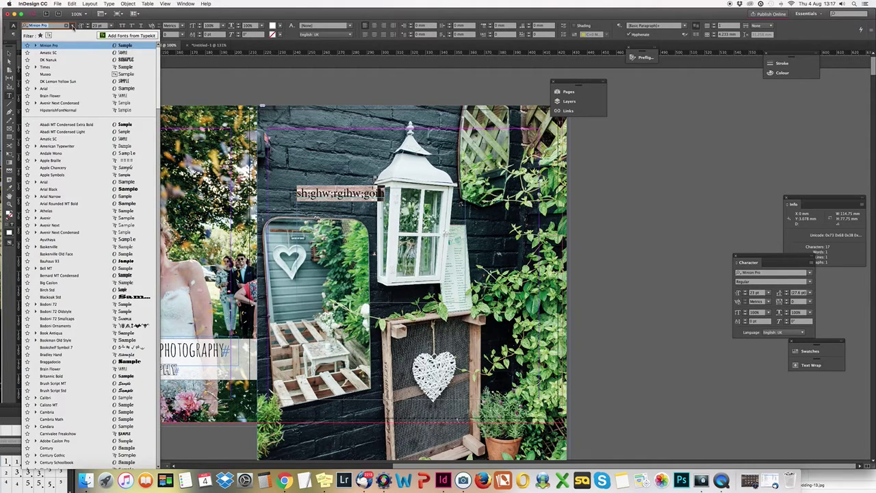
{"action": "left_click", "coordinate": [68, 61]}
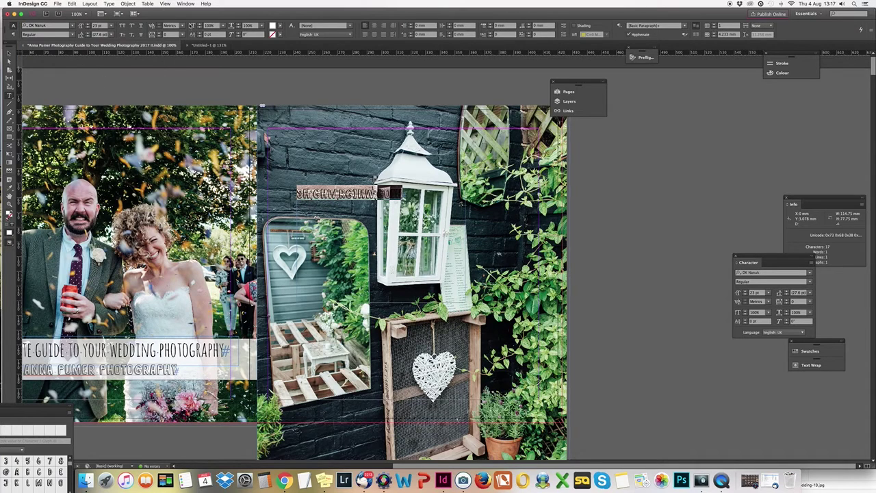
{"action": "left_click", "coordinate": [101, 26]}
{"action": "key", "text": "Up"}
{"action": "key", "text": "Up"}
{"action": "key", "text": "Up"}
{"action": "key", "text": "Up"}
{"action": "key", "text": "Up"}
{"action": "key", "text": "Up"}
{"action": "key", "text": "Up"}
{"action": "key", "text": "Up"}
{"action": "key", "text": "Up"}
{"action": "key", "text": "Up"}
{"action": "key", "text": "Up"}
{"action": "key", "text": "Up"}
{"action": "key", "text": "Up"}
{"action": "key", "text": "Up"}
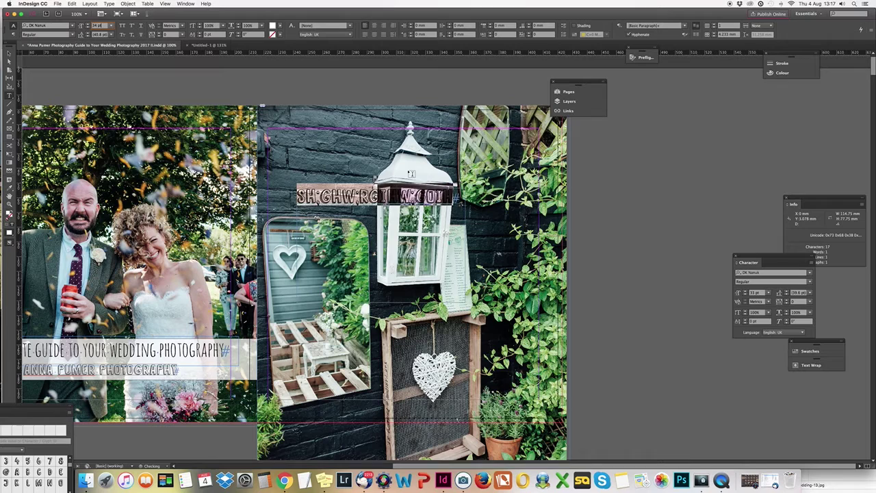
- Try centred alignment on the placeholder text and restore its left alignment
{"action": "triple_click", "coordinate": [388, 195]}
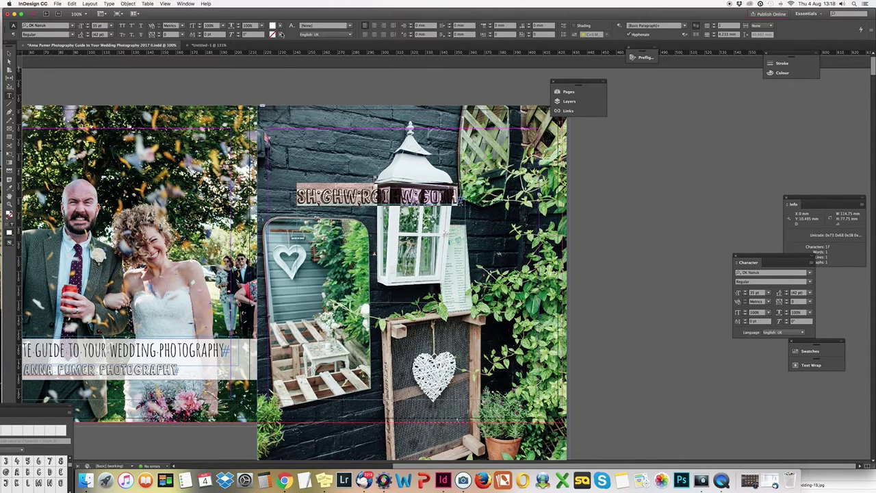
{"action": "left_click", "coordinate": [280, 34]}
{"action": "left_click", "coordinate": [289, 39]}
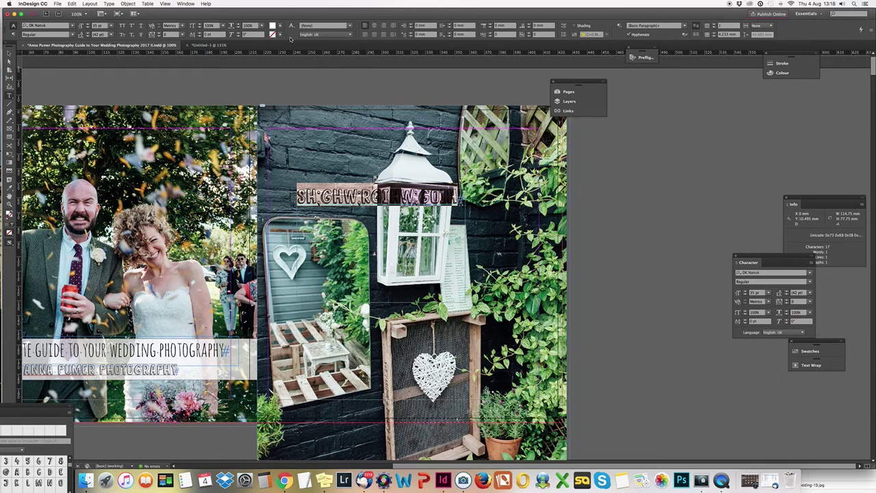
{"action": "left_click", "coordinate": [375, 26]}
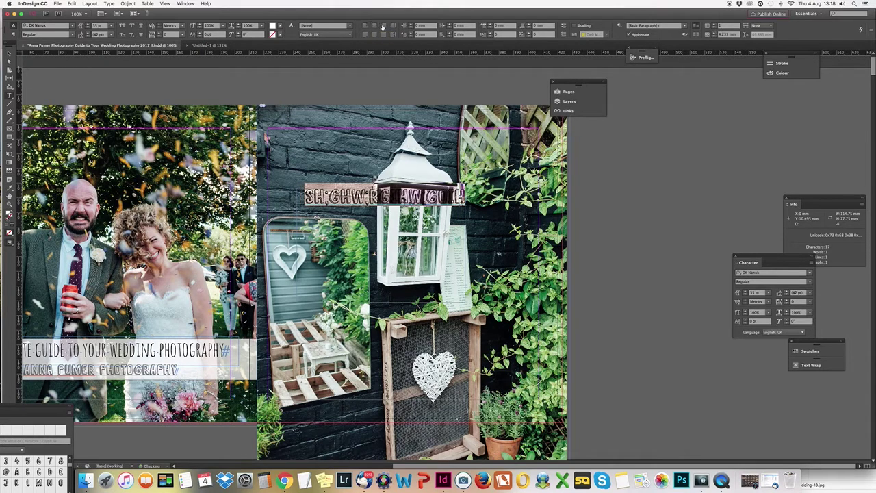
{"action": "left_click", "coordinate": [365, 26]}
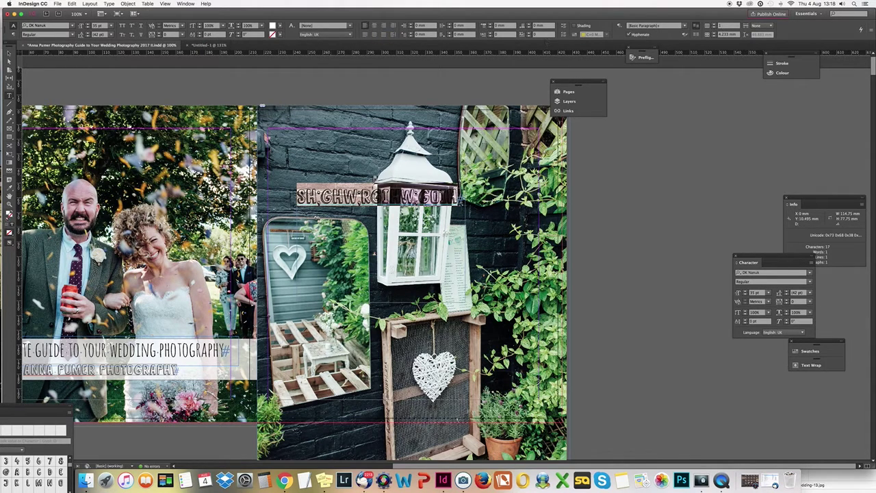
{"action": "left_click", "coordinate": [333, 198]}
- Draw a rectangle about 130 mm wide and 28 mm high over the placeholder text and fill it with Black
{"action": "scroll", "coordinate": [169, 106], "scroll_direction": "left", "scroll_amount": 5}
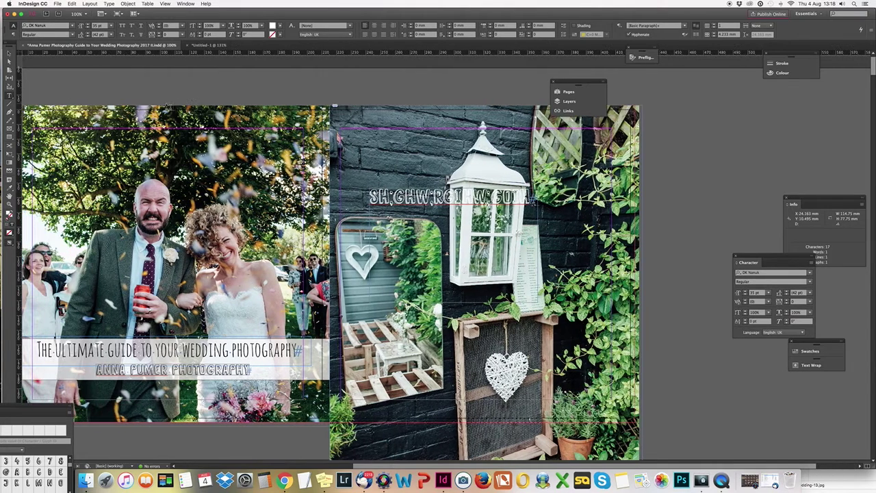
{"action": "left_click", "coordinate": [10, 138]}
{"action": "left_click_drag", "start_coordinate": [361, 180], "coordinate": [550, 220]}
{"action": "left_click", "coordinate": [266, 26]}
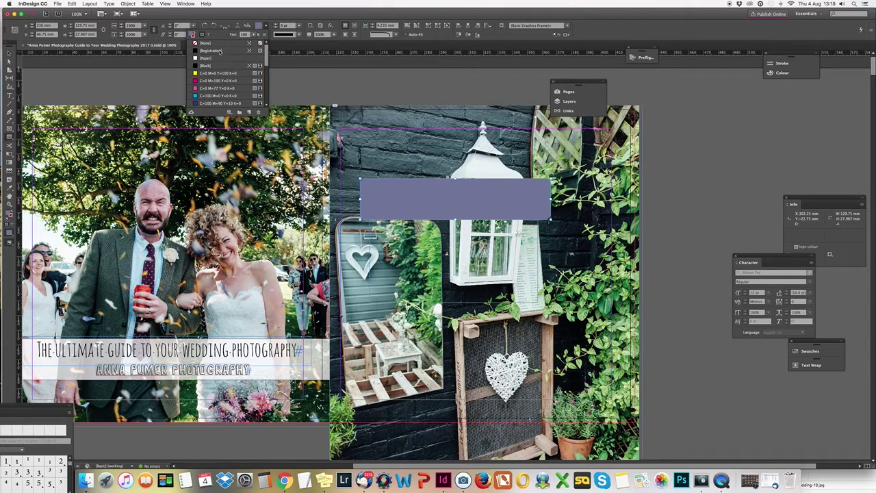
{"action": "left_click", "coordinate": [205, 65]}
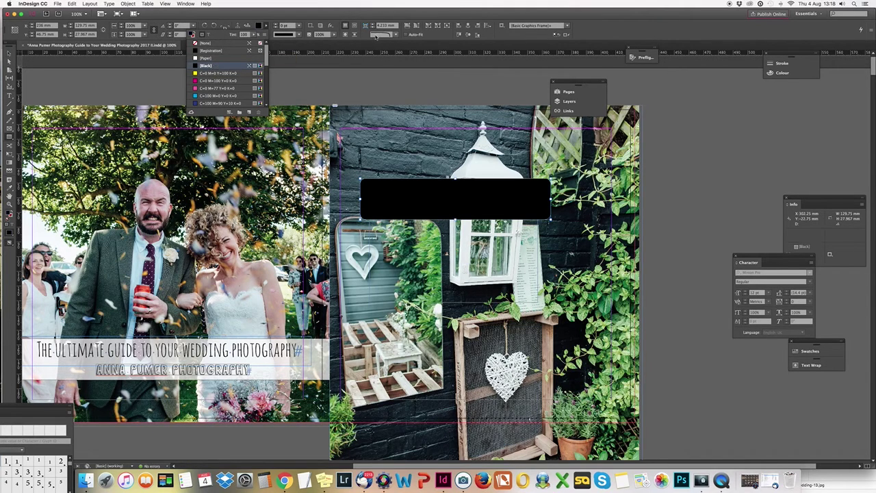
- Lower the black rectangle's opacity to about 55% and send it backward behind the placeholder text
{"action": "left_click", "coordinate": [335, 35]}
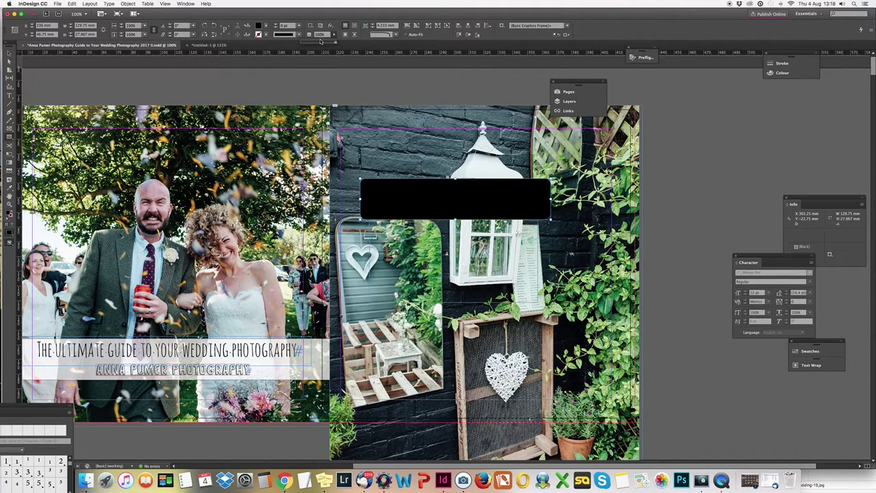
{"action": "left_click", "coordinate": [320, 42]}
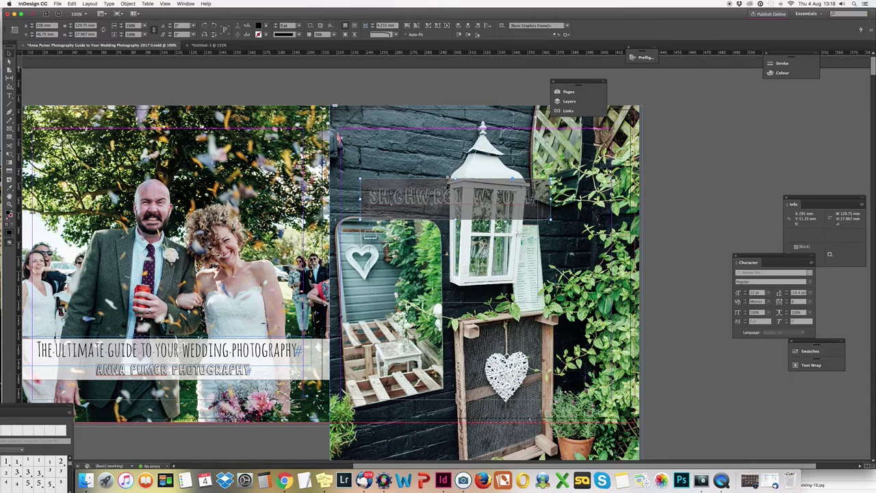
{"action": "right_click", "coordinate": [448, 186]}
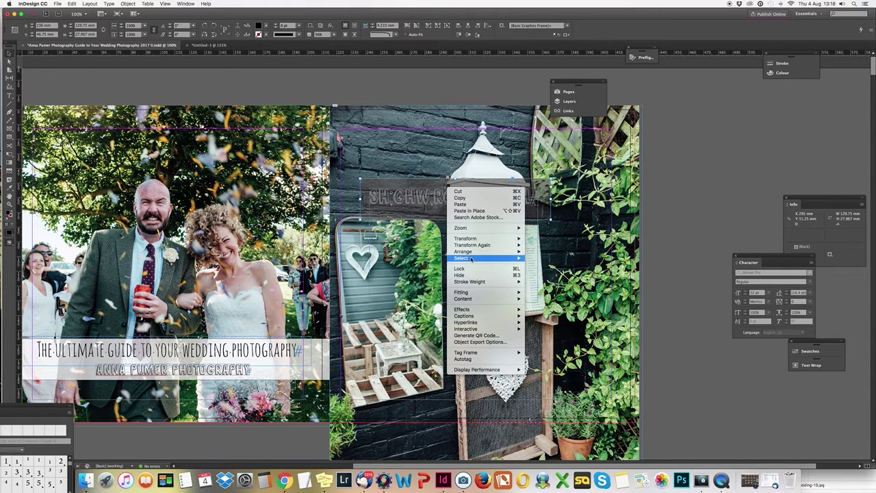
{"action": "mouse_move", "coordinate": [474, 253]}
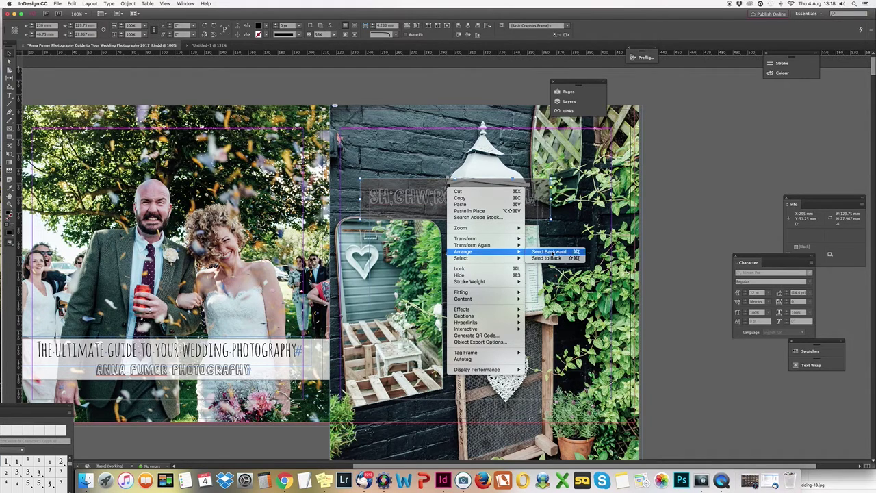
{"action": "left_click", "coordinate": [551, 251]}
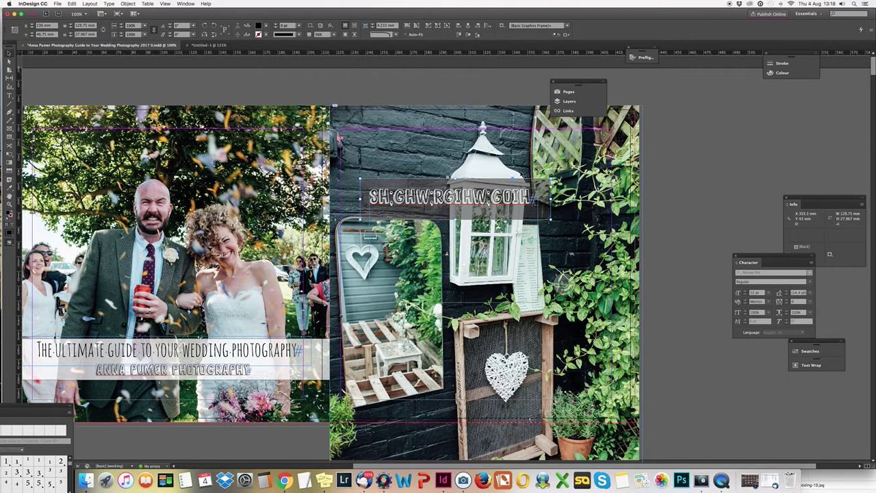
- Give the black rectangle Rounded corners and set their size to 3 mm
{"action": "left_click", "coordinate": [395, 34]}
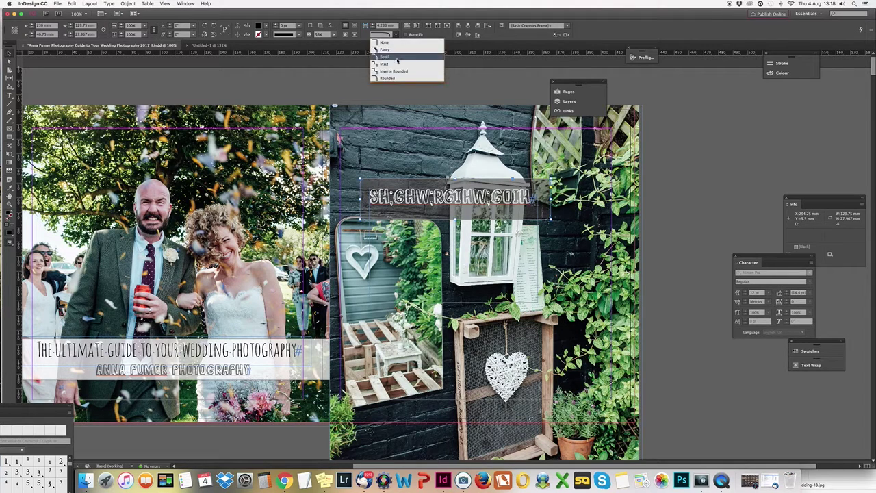
{"action": "left_click", "coordinate": [400, 80]}
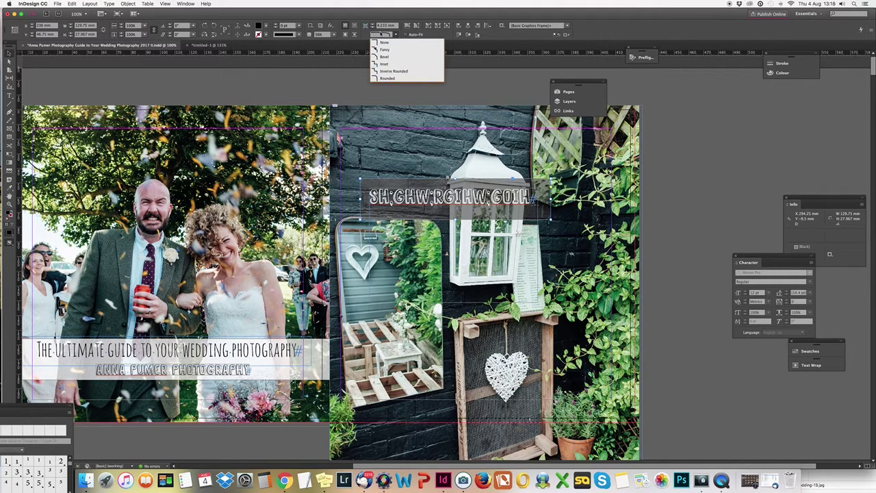
{"action": "left_click", "coordinate": [373, 25]}
{"action": "left_click", "coordinate": [373, 25]}
{"action": "left_click", "coordinate": [373, 25]}
{"action": "left_click", "coordinate": [373, 24]}
{"action": "left_click", "coordinate": [373, 24]}
{"action": "left_click", "coordinate": [373, 24]}
{"action": "left_click", "coordinate": [373, 25]}
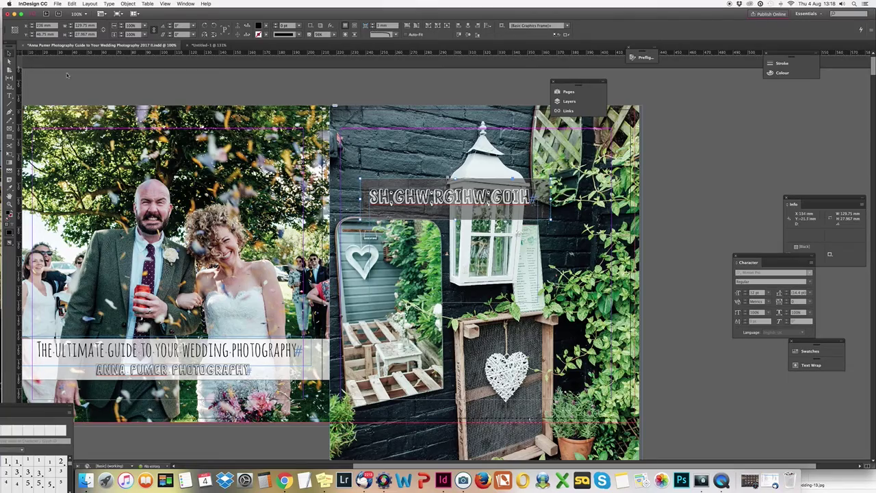
- Add a second text frame about 54 mm wide and 25 mm high just below the placeholder heading and fill it with sample text
{"action": "left_click", "coordinate": [280, 186]}
{"action": "scroll", "coordinate": [355, 281], "scroll_direction": "left", "scroll_amount": 5}
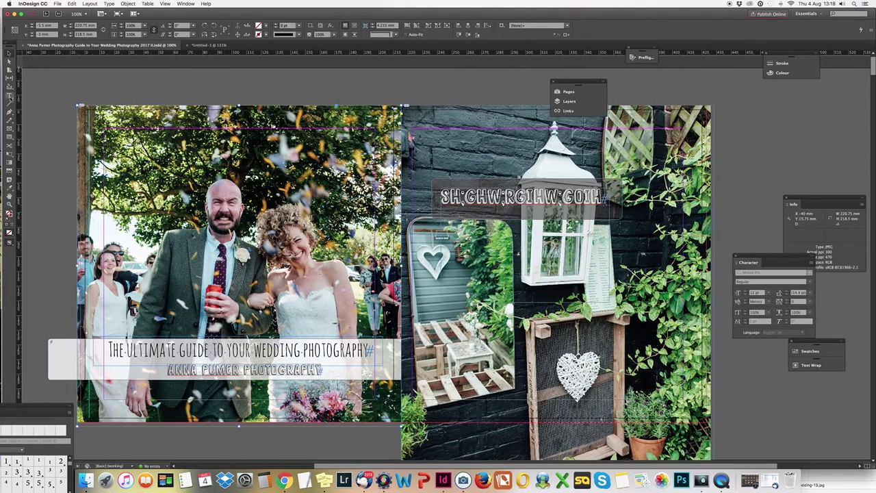
{"action": "left_click_drag", "start_coordinate": [454, 195], "coordinate": [602, 196]}
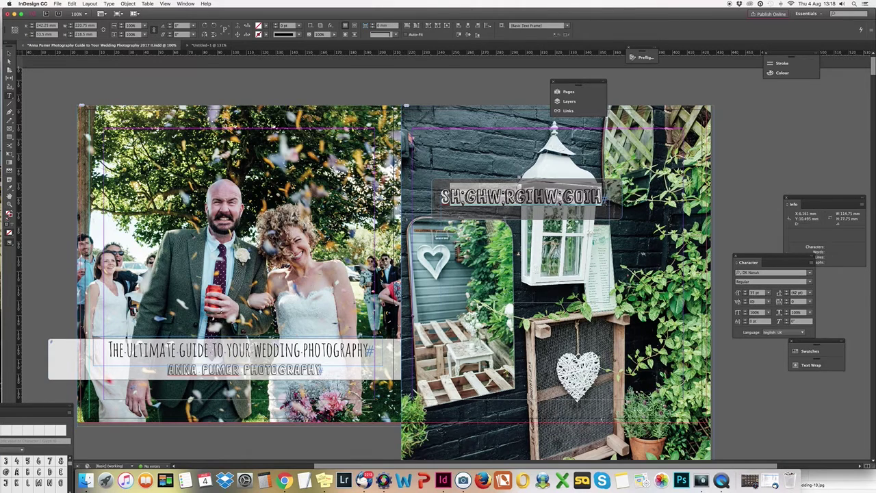
{"action": "left_click", "coordinate": [602, 196]}
{"action": "left_click", "coordinate": [10, 97]}
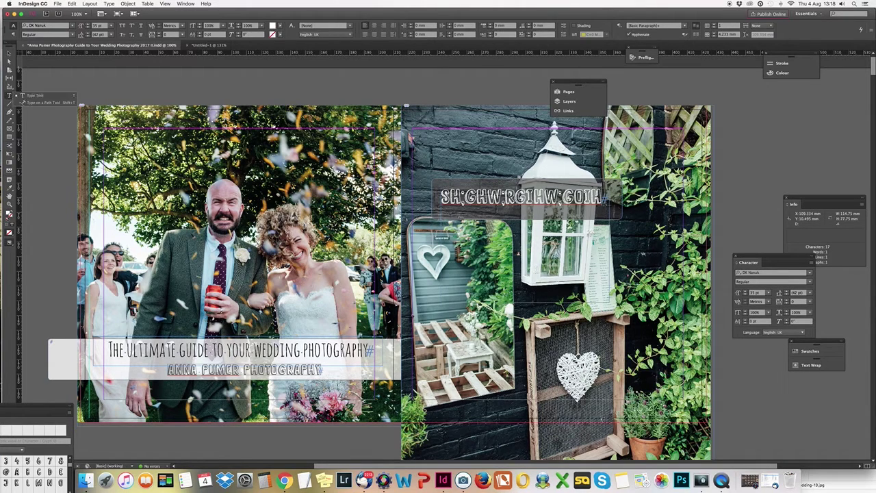
{"action": "left_click", "coordinate": [34, 96]}
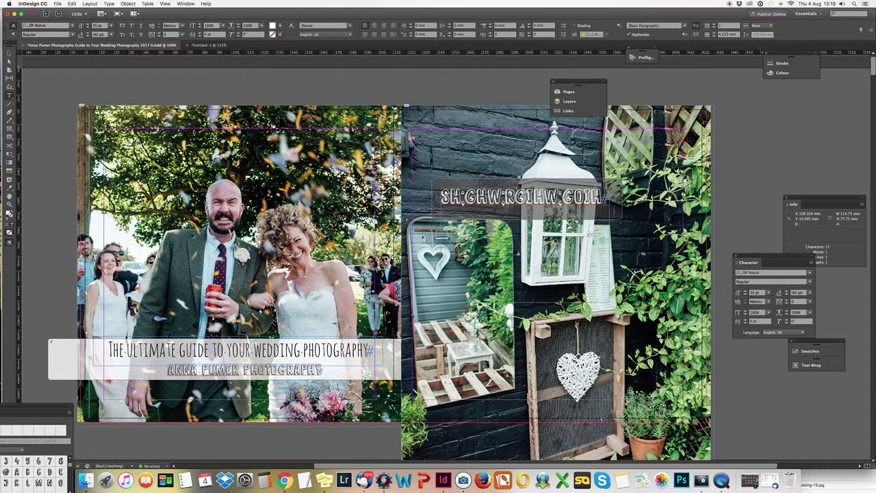
{"action": "left_click_drag", "start_coordinate": [421, 235], "coordinate": [500, 199]}
{"action": "type", "text": "edev"}
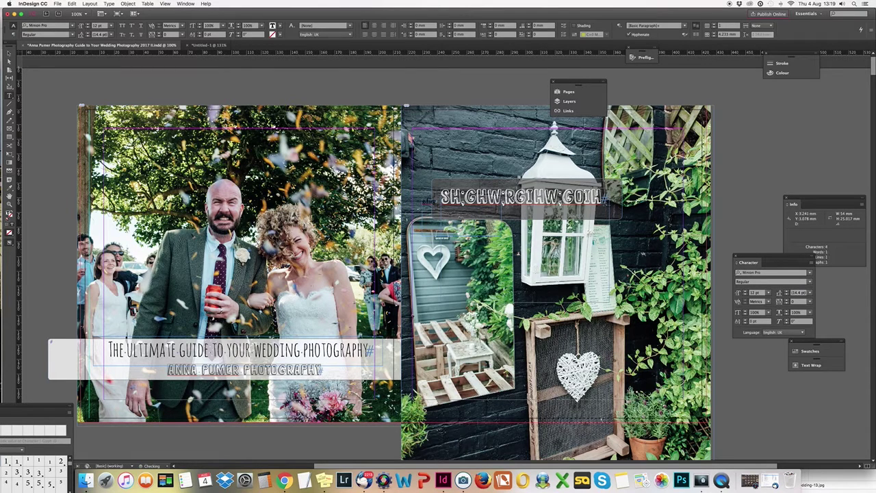
{"action": "type", "text": "rgoihaer"}
{"action": "key", "text": "Escape"}
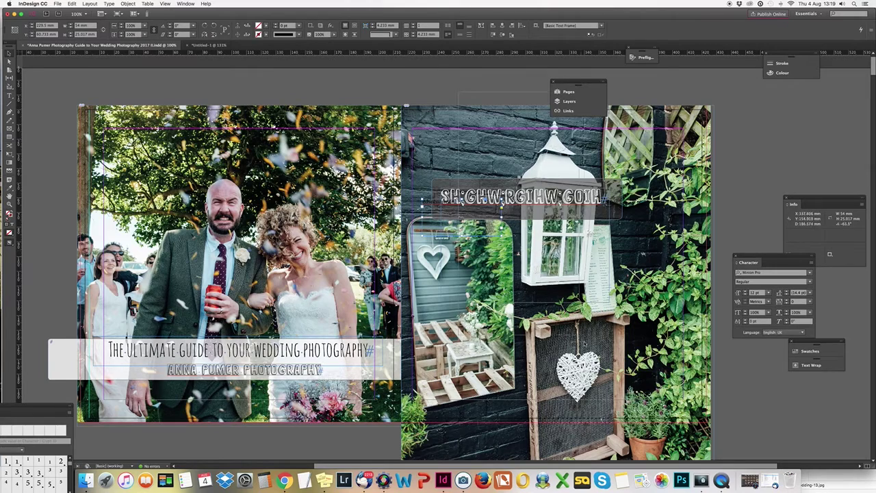
- Delete the lantern photo with its sample text and rectangle, and bring the spread with the HIYA! heading into view
{"action": "left_click", "coordinate": [557, 284]}
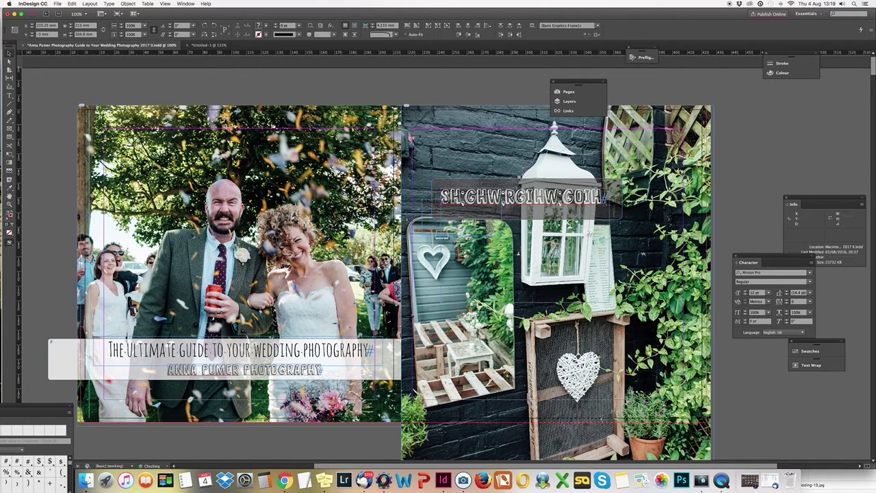
{"action": "key", "text": "Delete"}
{"action": "scroll", "coordinate": [606, 312], "scroll_direction": "left", "scroll_amount": 2}
{"action": "scroll", "coordinate": [603, 312], "scroll_direction": "down", "scroll_amount": 10}
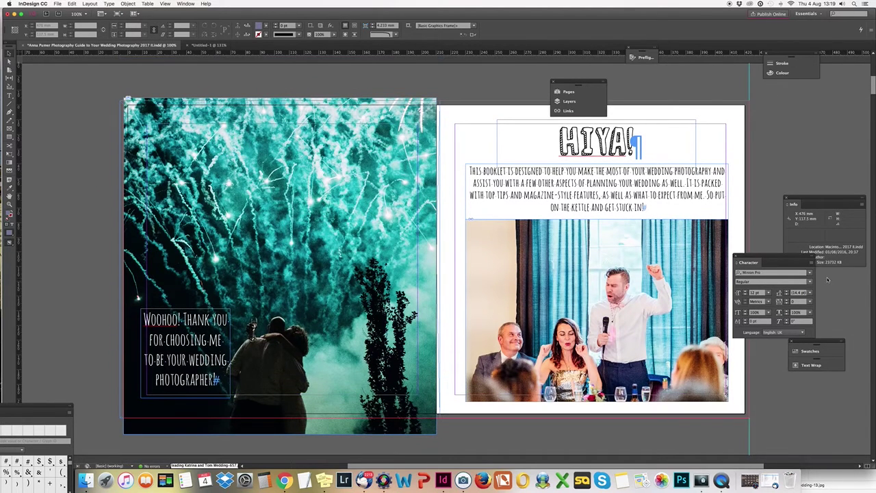
- Bring the cover spread into view, look over it and the following spread, and show the cover in Preview mode with nothing selected
{"action": "left_click", "coordinate": [568, 91]}
{"action": "left_click", "coordinate": [375, 249]}
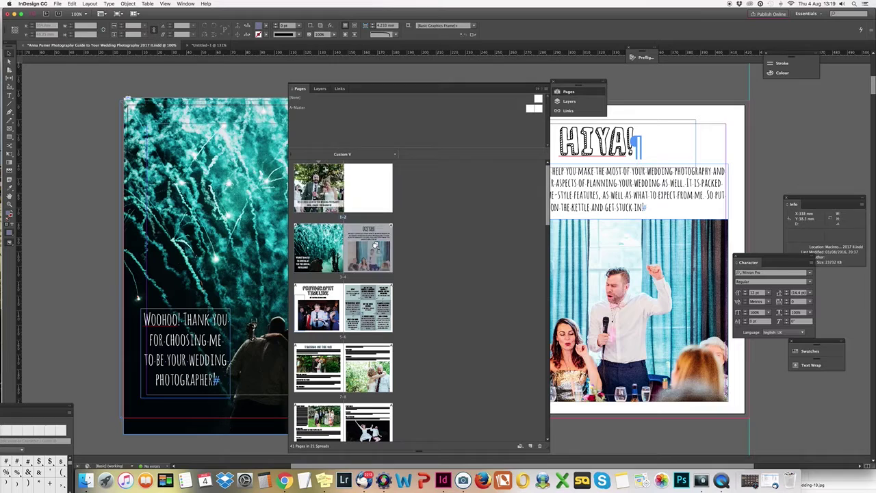
{"action": "left_click_drag", "start_coordinate": [379, 237], "coordinate": [355, 249]}
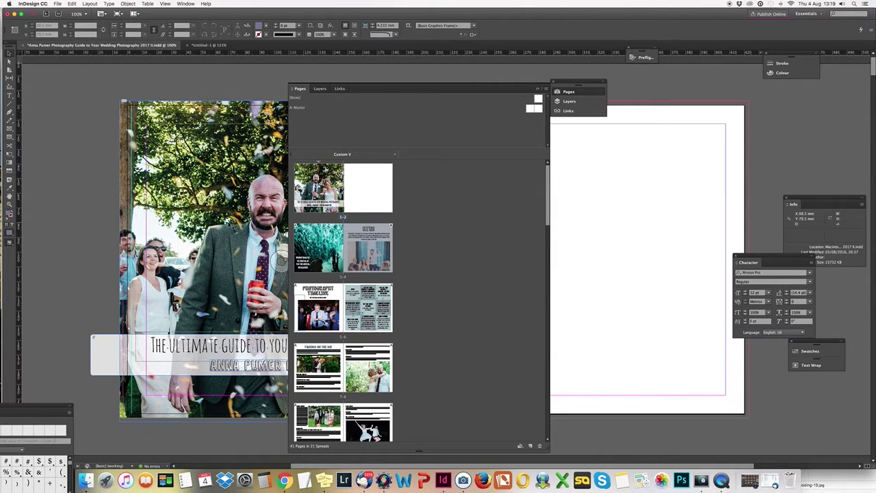
{"action": "left_click", "coordinate": [538, 89]}
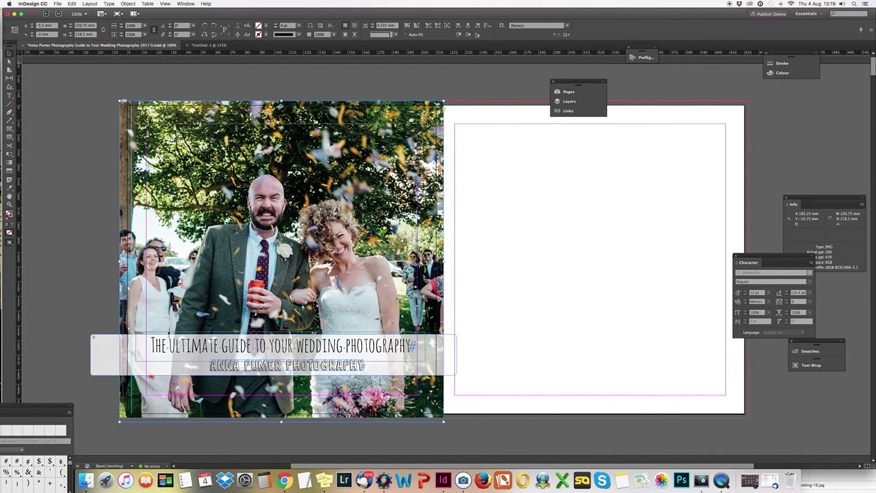
{"action": "scroll", "coordinate": [59, 204], "scroll_direction": "down", "scroll_amount": 3}
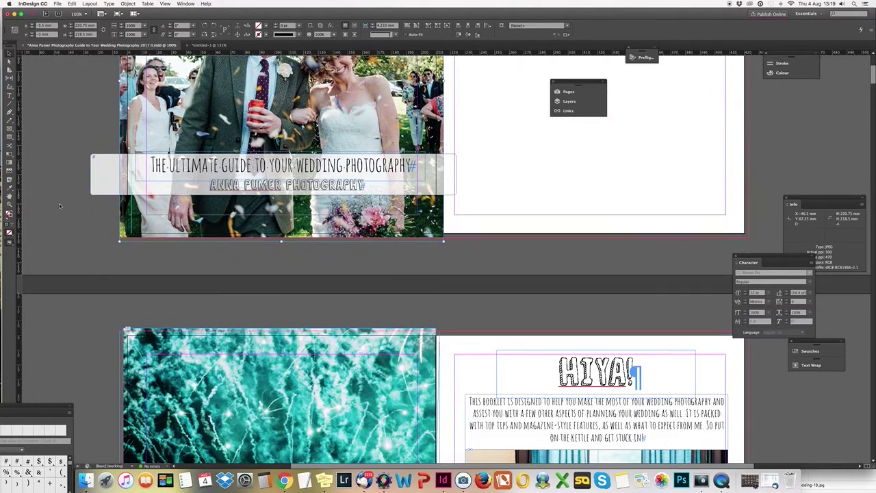
{"action": "scroll", "coordinate": [59, 203], "scroll_direction": "down", "scroll_amount": 4}
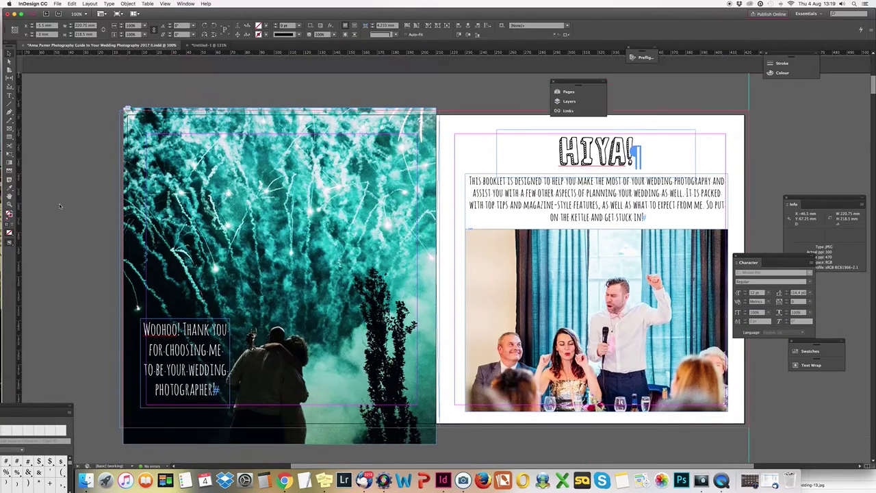
{"action": "scroll", "coordinate": [59, 203], "scroll_direction": "up", "scroll_amount": 7}
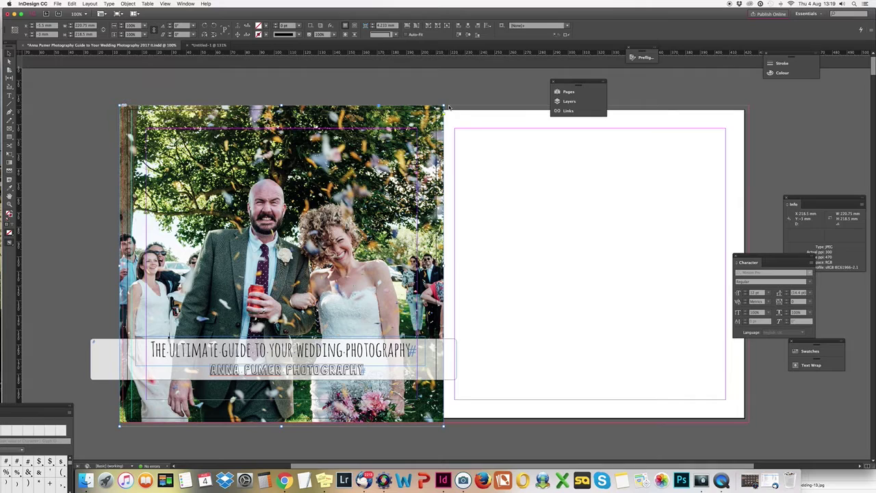
{"action": "left_click", "coordinate": [9, 243]}
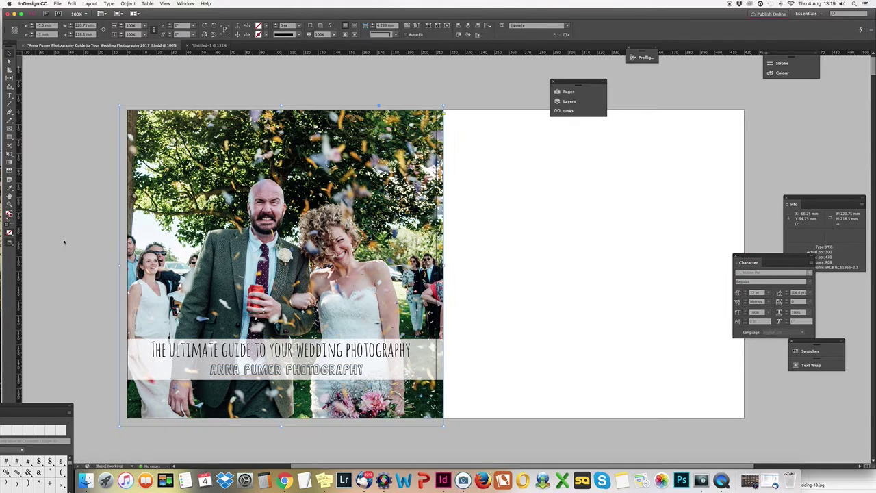
{"action": "left_click", "coordinate": [69, 238]}
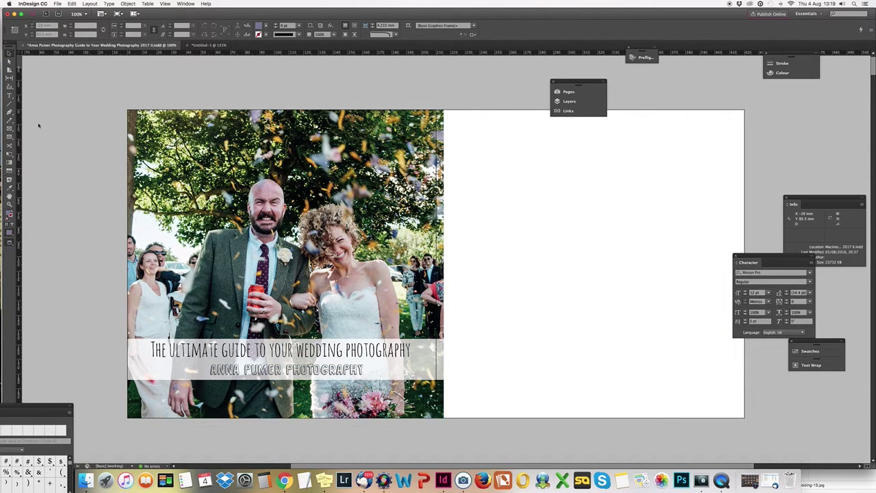
- Delete the blank page beside the cover and move the collapsed Pages, Layers and Links panel group away from the spread
{"action": "left_click", "coordinate": [568, 91]}
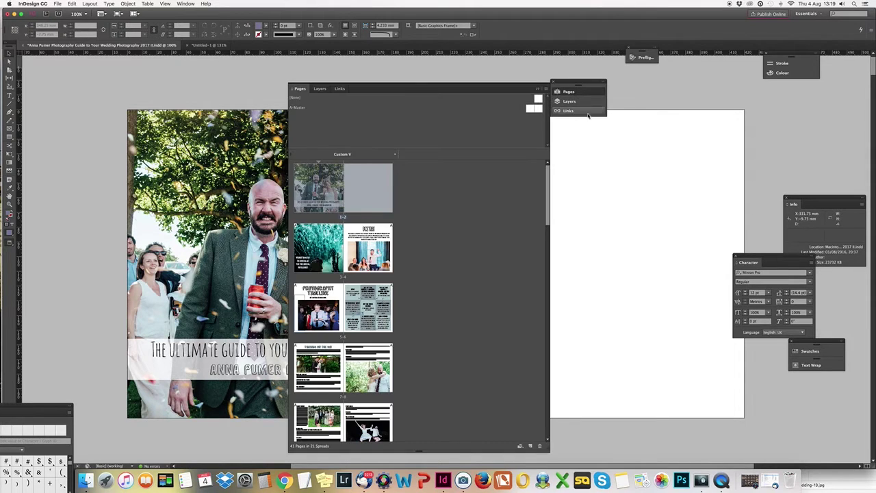
{"action": "right_click", "coordinate": [361, 190]}
{"action": "left_click", "coordinate": [369, 181]}
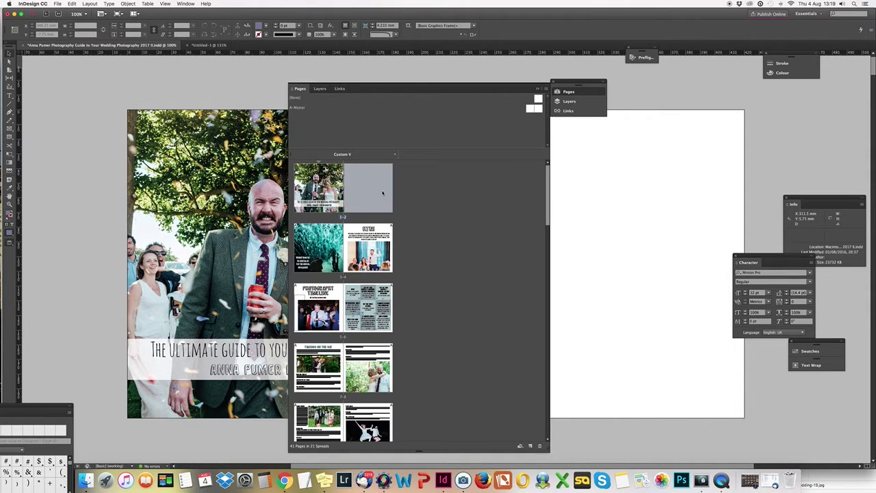
{"action": "right_click", "coordinate": [371, 186]}
{"action": "left_click", "coordinate": [387, 210]}
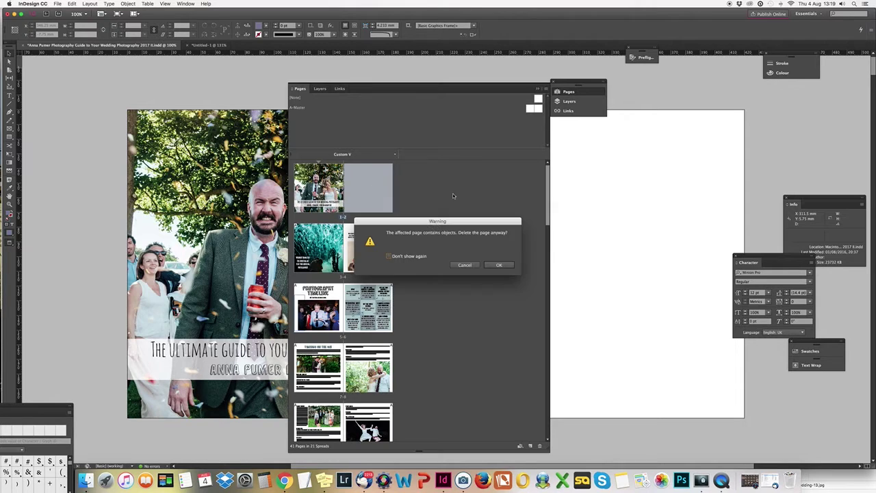
{"action": "left_click", "coordinate": [499, 262]}
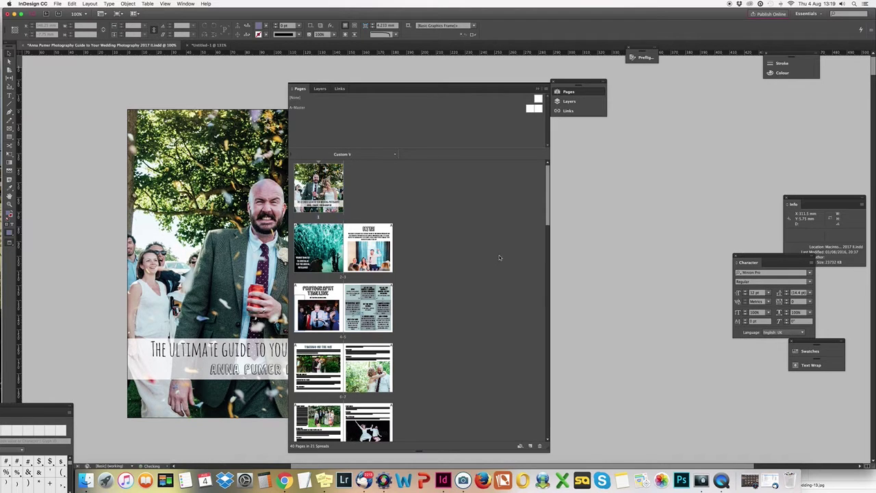
{"action": "left_click", "coordinate": [538, 89]}
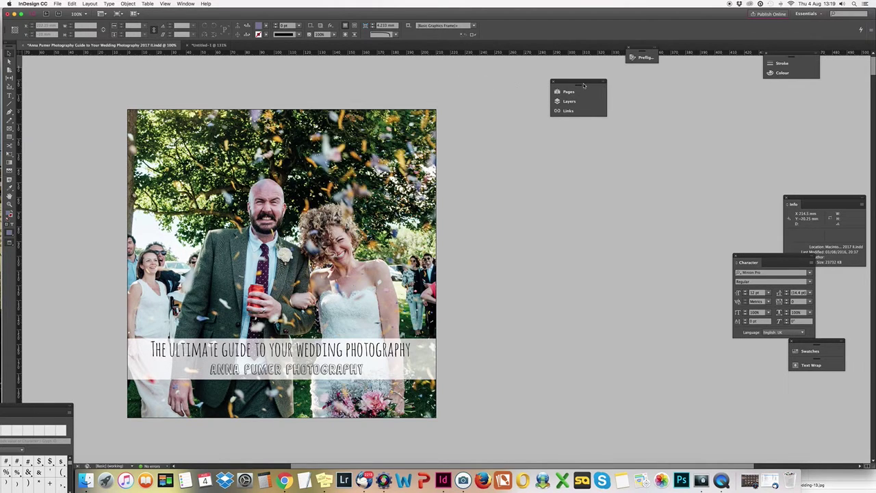
{"action": "left_click_drag", "start_coordinate": [582, 84], "coordinate": [730, 112]}
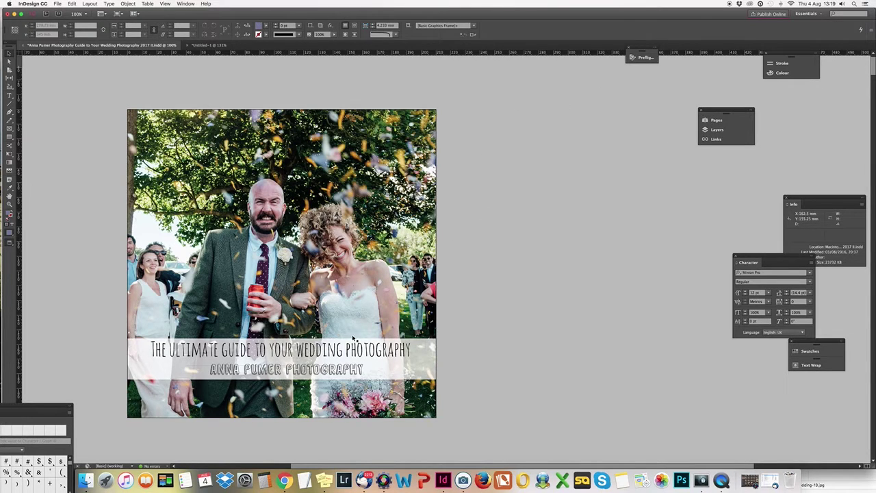
- Switch the display performance to Typical Display and back to High Quality Display
{"action": "left_click", "coordinate": [219, 247]}
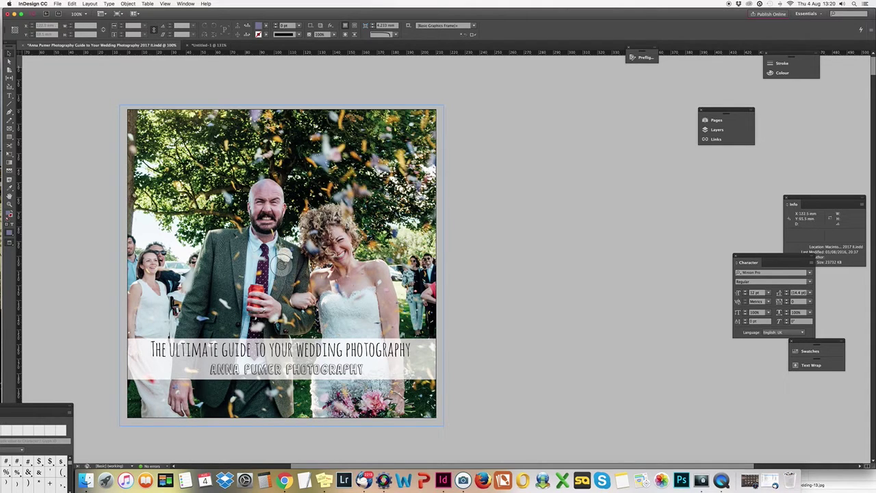
{"action": "key", "text": "shift+super+a"}
{"action": "left_click", "coordinate": [162, 3]}
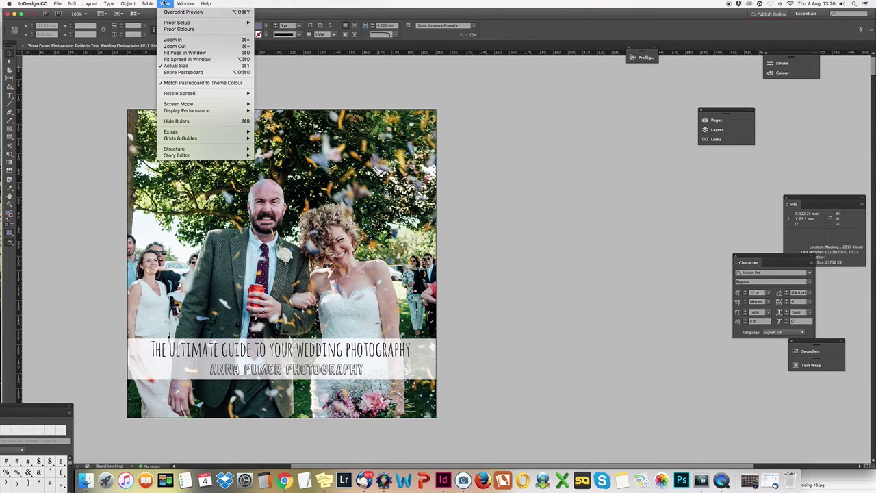
{"action": "mouse_move", "coordinate": [173, 111]}
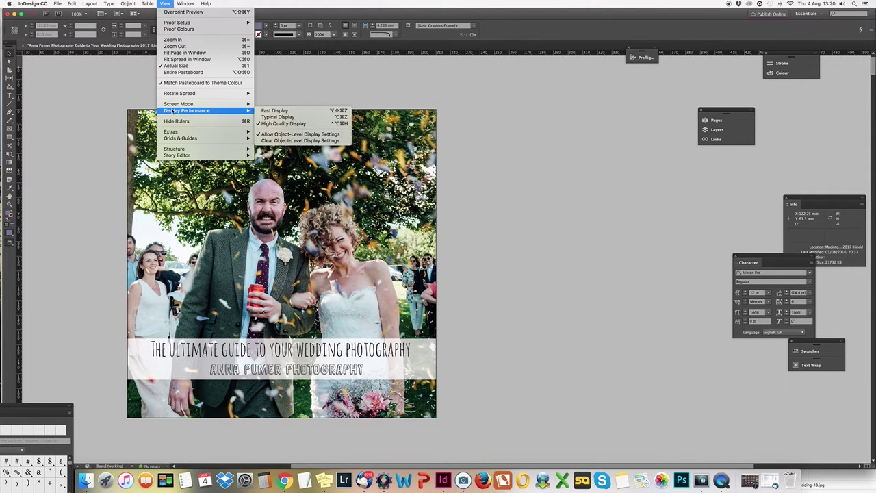
{"action": "left_click", "coordinate": [275, 117]}
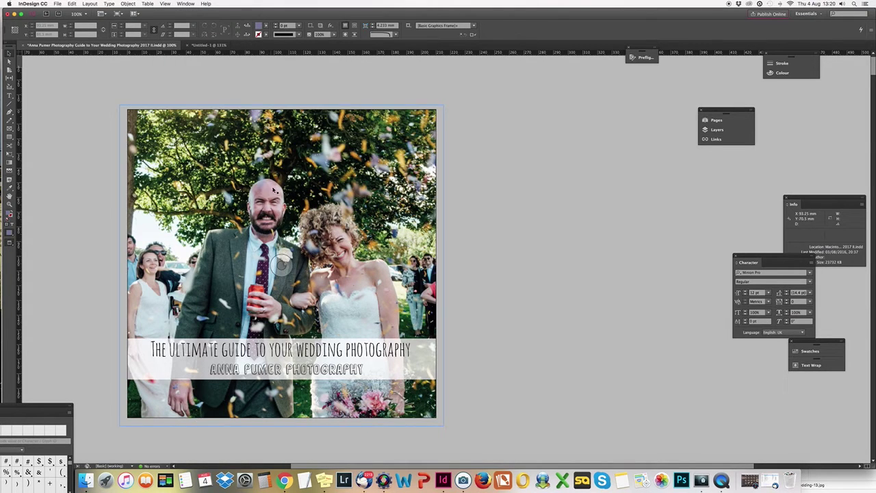
{"action": "left_click", "coordinate": [165, 4]}
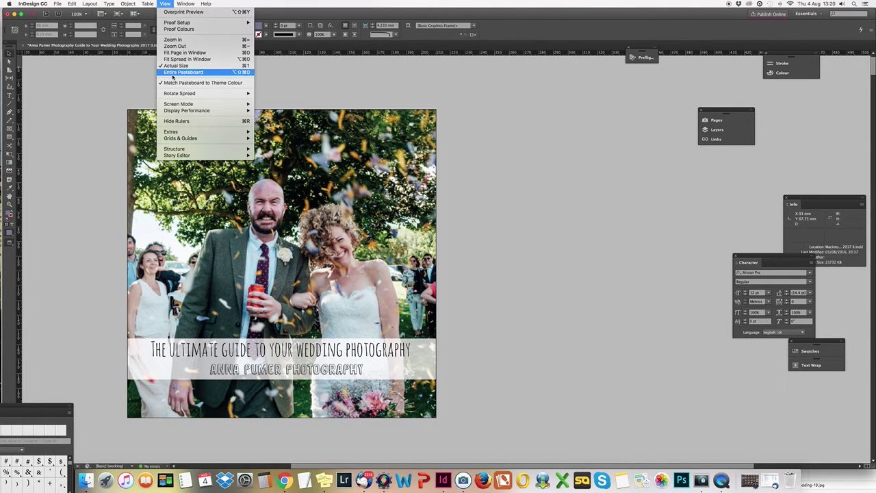
{"action": "mouse_move", "coordinate": [202, 111]}
{"action": "left_click", "coordinate": [283, 124]}
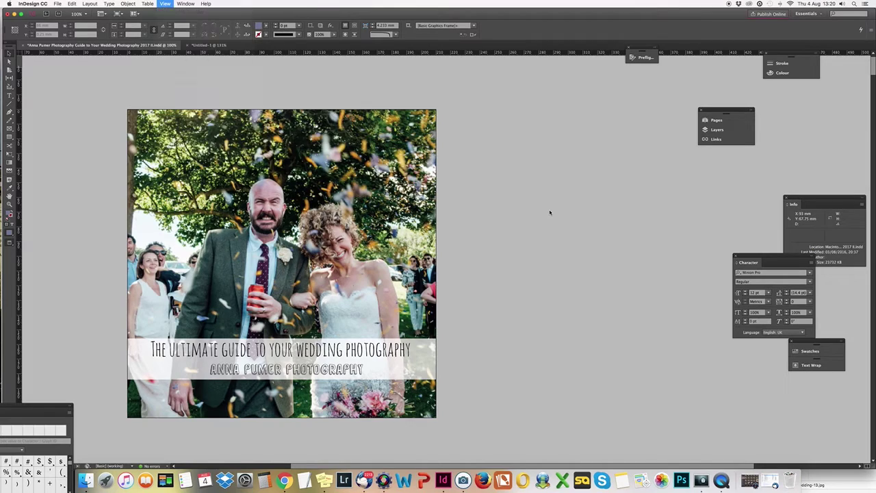
- Examine the HIYA! and Photography Timeline spreads in Preview mode
{"action": "scroll", "coordinate": [550, 203], "scroll_direction": "down", "scroll_amount": 10}
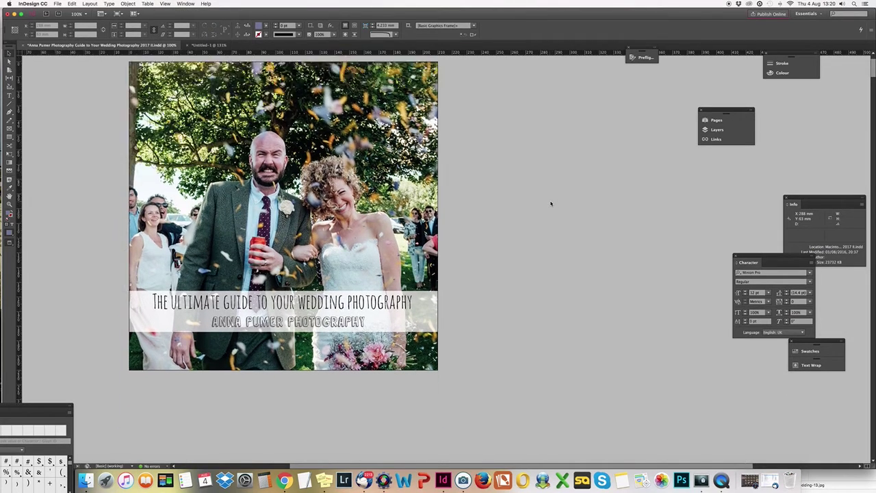
{"action": "scroll", "coordinate": [550, 203], "scroll_direction": "down", "scroll_amount": 3}
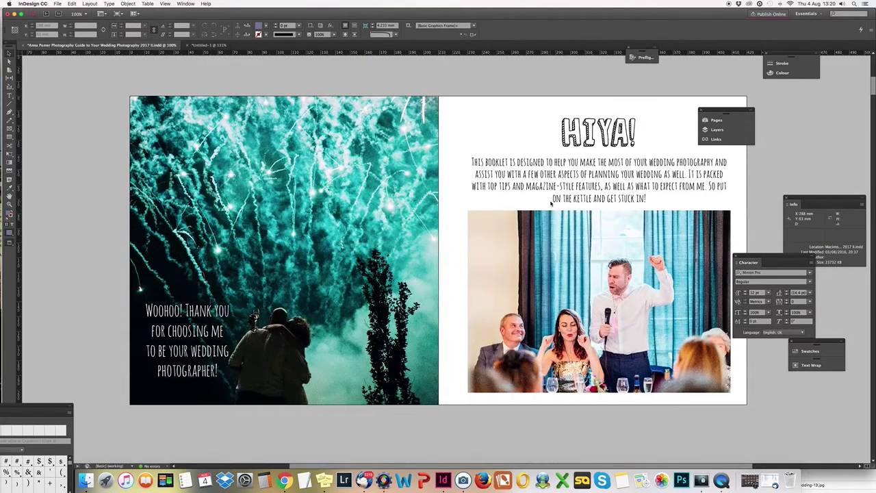
{"action": "scroll", "coordinate": [550, 203], "scroll_direction": "down", "scroll_amount": 20}
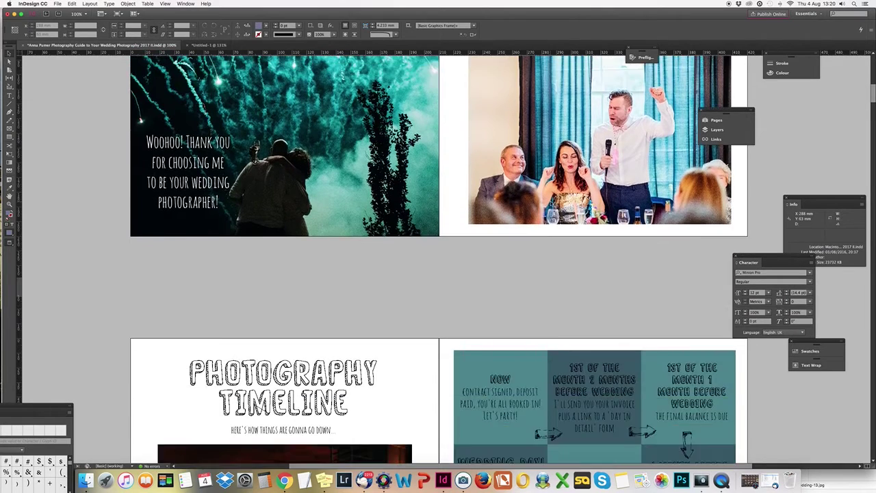
{"action": "scroll", "coordinate": [550, 203], "scroll_direction": "down", "scroll_amount": 9}
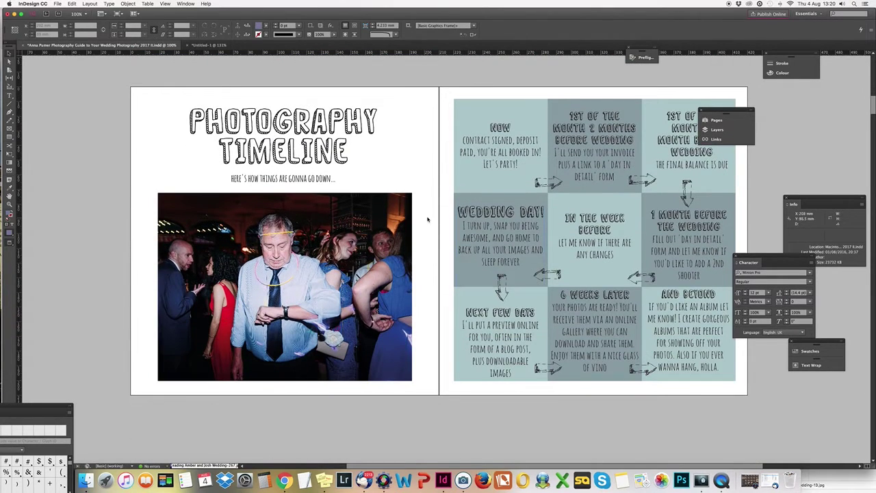
- Return to the Normal screen mode and bring the Timings on the Day spread into view
{"action": "left_click", "coordinate": [10, 245]}
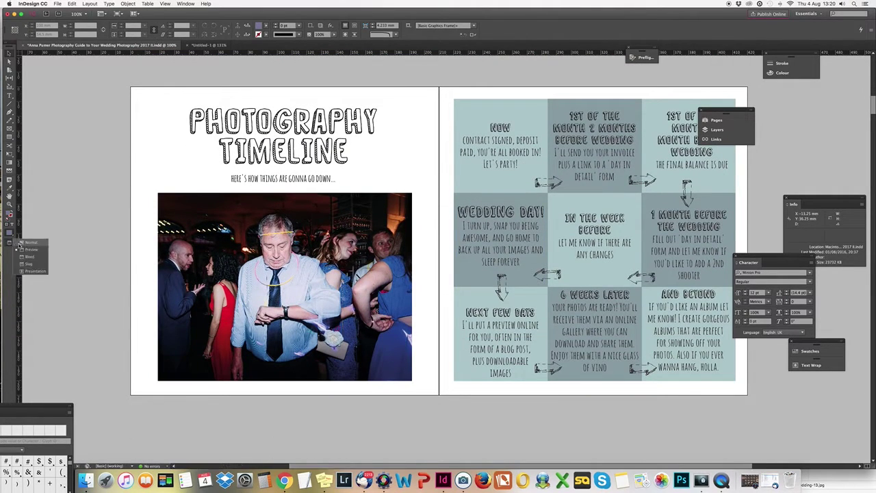
{"action": "left_click", "coordinate": [26, 243]}
{"action": "scroll", "coordinate": [104, 234], "scroll_direction": "down", "scroll_amount": 11}
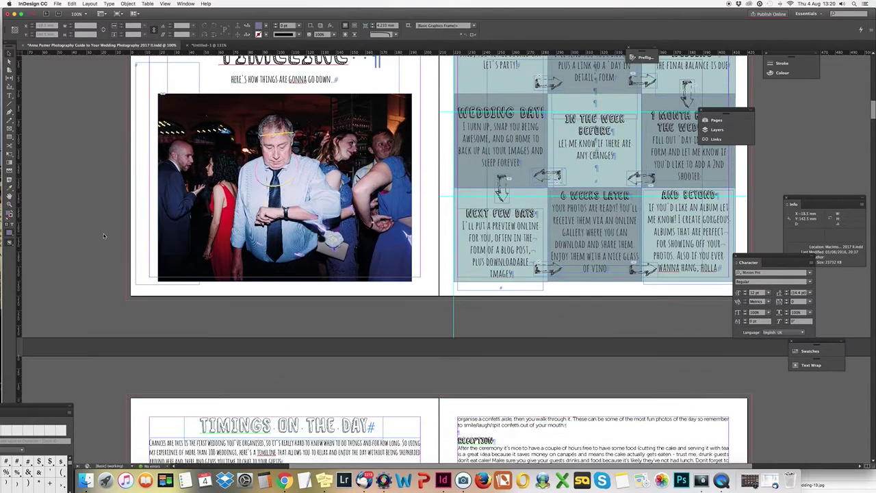
{"action": "scroll", "coordinate": [103, 233], "scroll_direction": "down", "scroll_amount": 15}
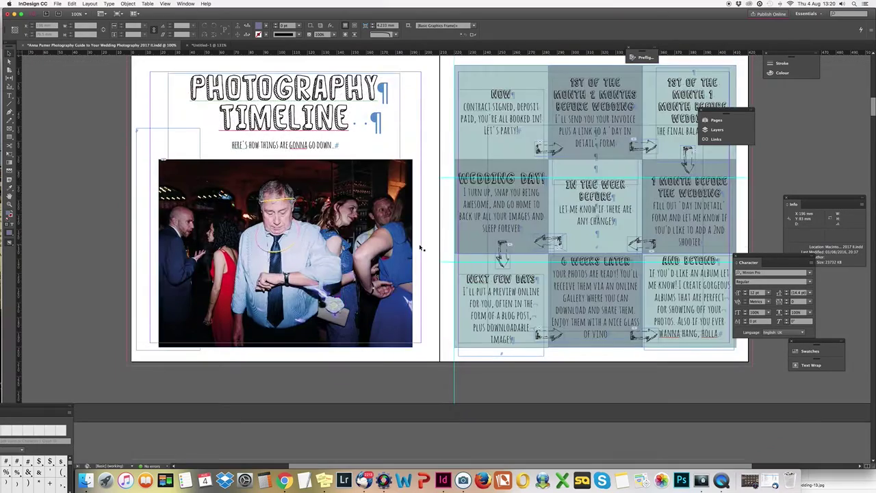
{"action": "scroll", "coordinate": [422, 248], "scroll_direction": "down", "scroll_amount": 20}
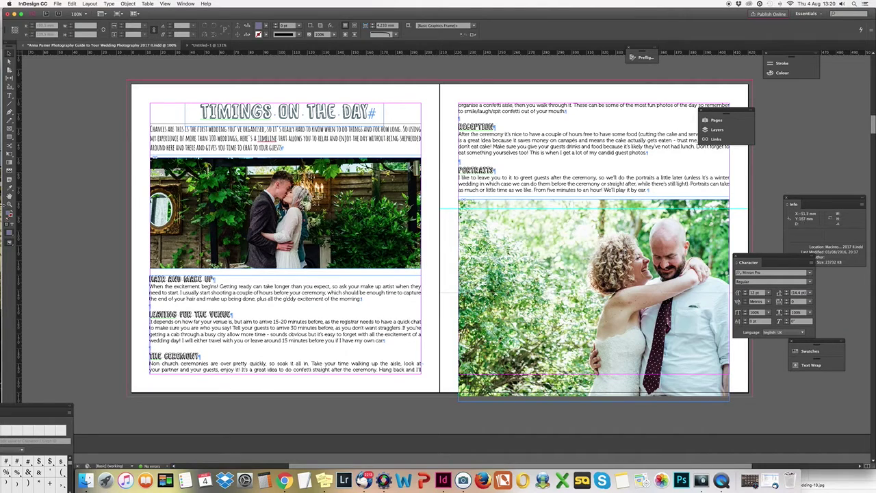
- Check the body text frame under Timings on the Day and delete the text frame above the hugging couple's photo on the facing page
{"action": "left_click", "coordinate": [268, 319]}
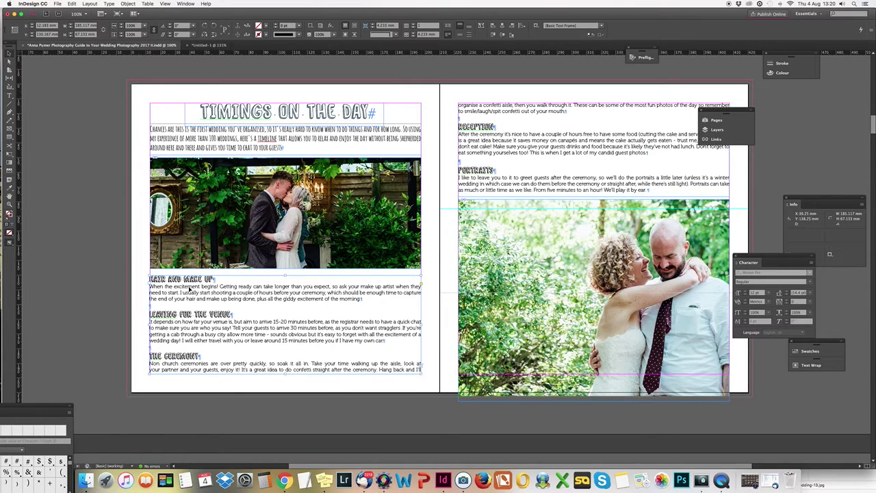
{"action": "double_click", "coordinate": [278, 321]}
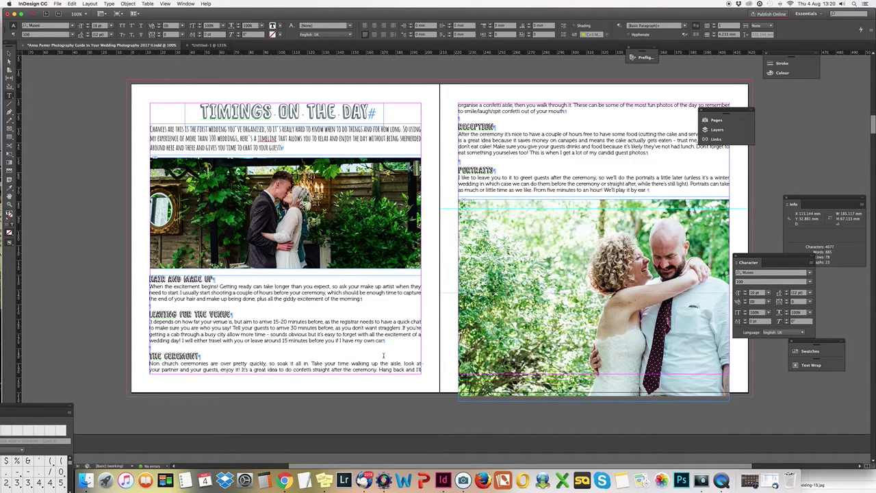
{"action": "left_click", "coordinate": [10, 52]}
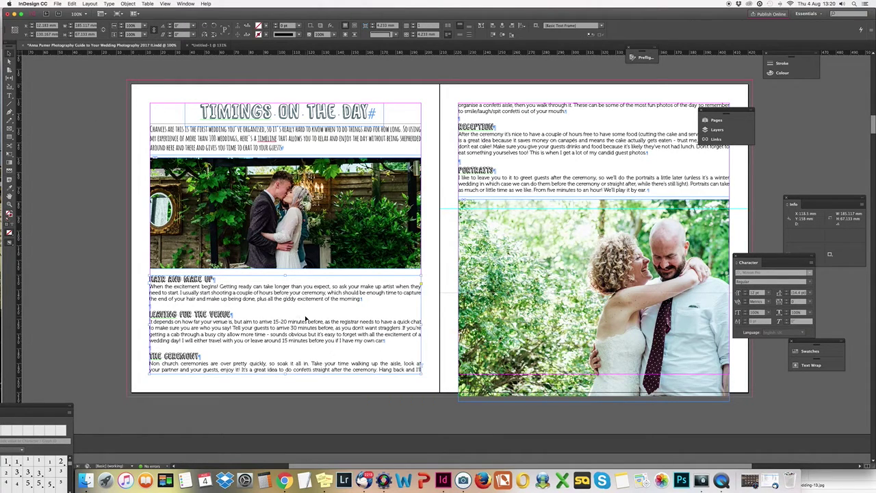
{"action": "key", "text": "Delete"}
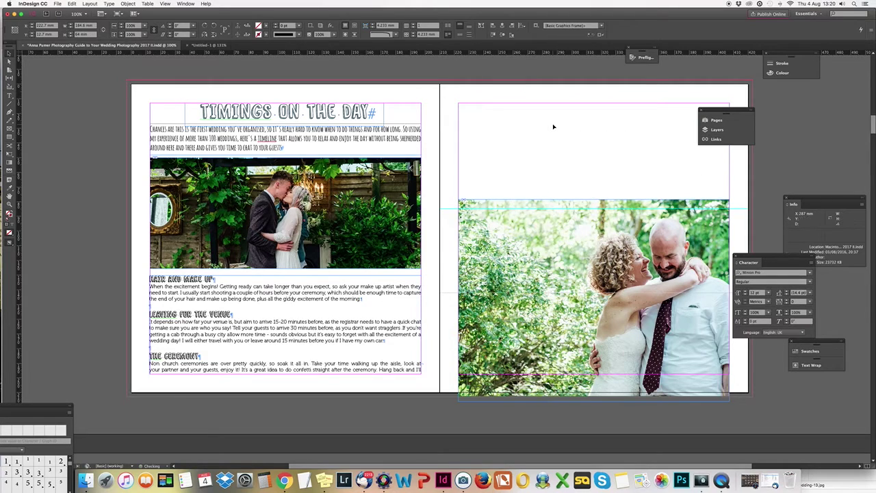
- Delete the text frames beside the group photo and above the dancing couple on the following spread, and return to Timings on the Day
{"action": "scroll", "coordinate": [553, 126], "scroll_direction": "down", "scroll_amount": 5}
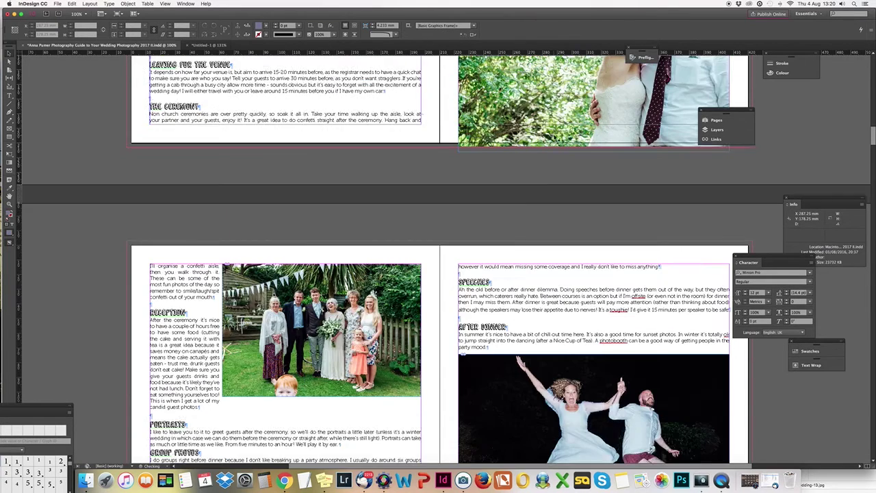
{"action": "left_click", "coordinate": [174, 369]}
{"action": "key", "text": "Delete"}
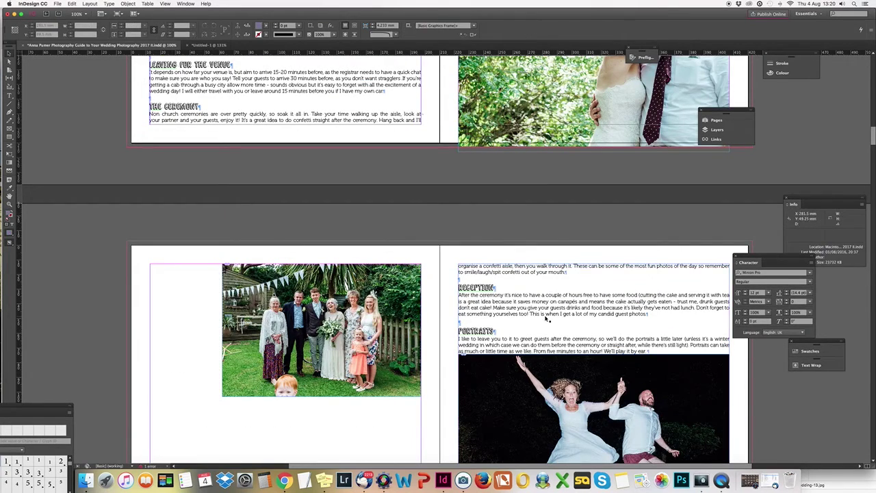
{"action": "left_click", "coordinate": [527, 315]}
{"action": "key", "text": "Delete"}
{"action": "scroll", "coordinate": [526, 313], "scroll_direction": "up", "scroll_amount": 5}
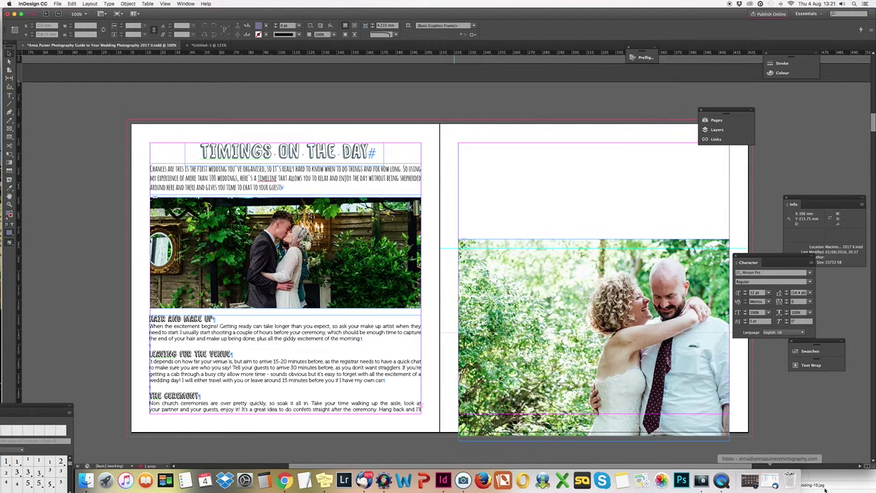
- Undo the text frame deletions on Timings on the Day and the following spread, and return to Timings on the Day
{"action": "key", "text": "super+z"}
{"action": "key", "text": "super+z"}
{"action": "key", "text": "super+z"}
{"action": "key", "text": "super+z"}
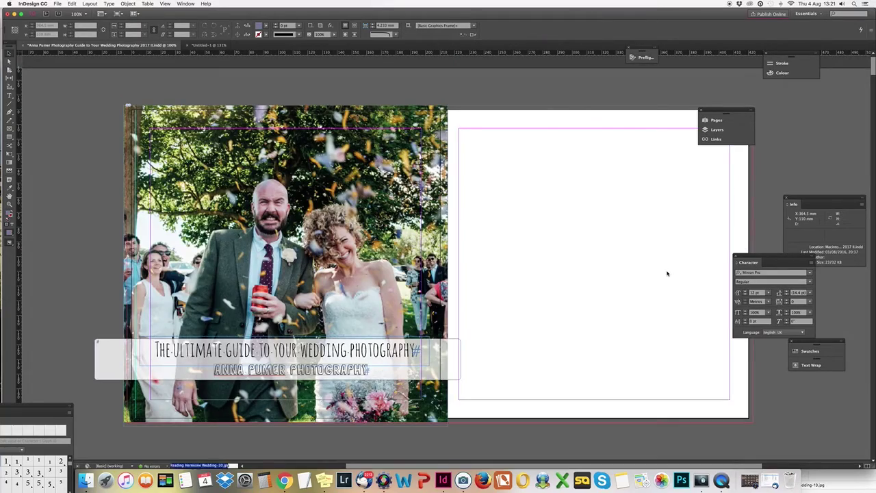
{"action": "key", "text": "super+z"}
{"action": "scroll", "coordinate": [536, 253], "scroll_direction": "down", "scroll_amount": 8}
{"action": "scroll", "coordinate": [534, 253], "scroll_direction": "down", "scroll_amount": 15}
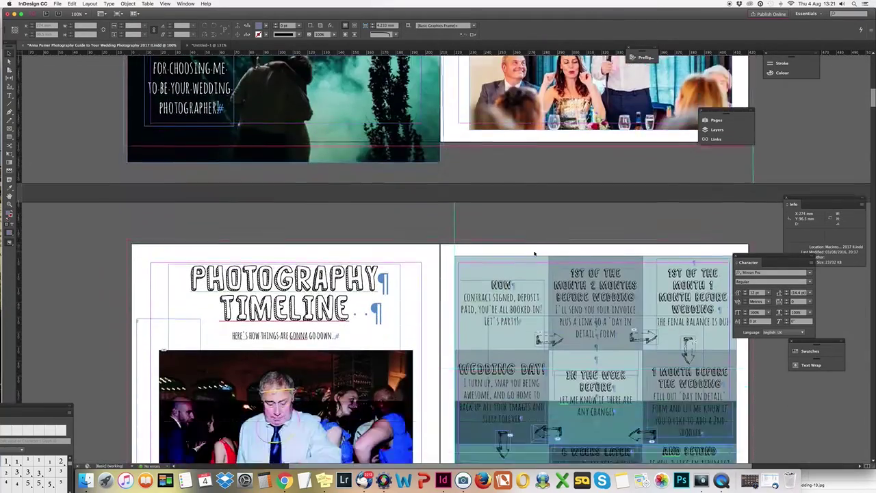
{"action": "scroll", "coordinate": [534, 254], "scroll_direction": "up", "scroll_amount": 2}
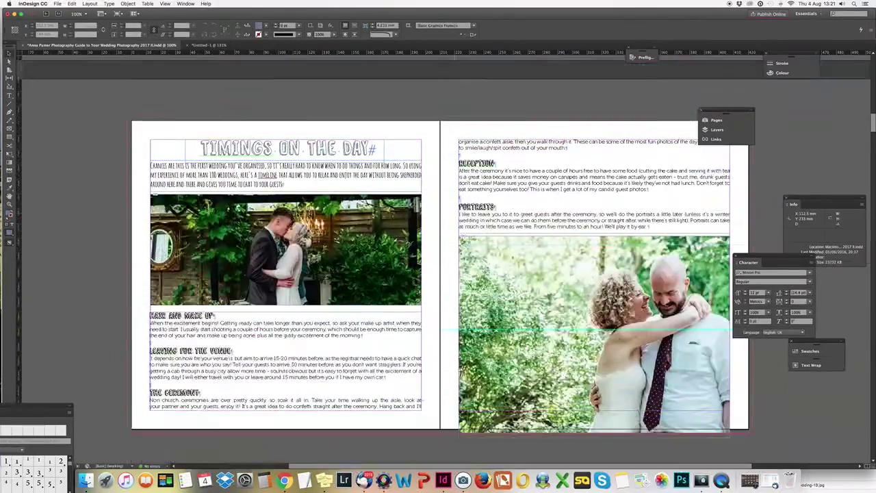
- Show the text wrap settings for the group photo and set the body text to wrap around its bounding box
{"action": "scroll", "coordinate": [437, 260], "scroll_direction": "down", "scroll_amount": 5}
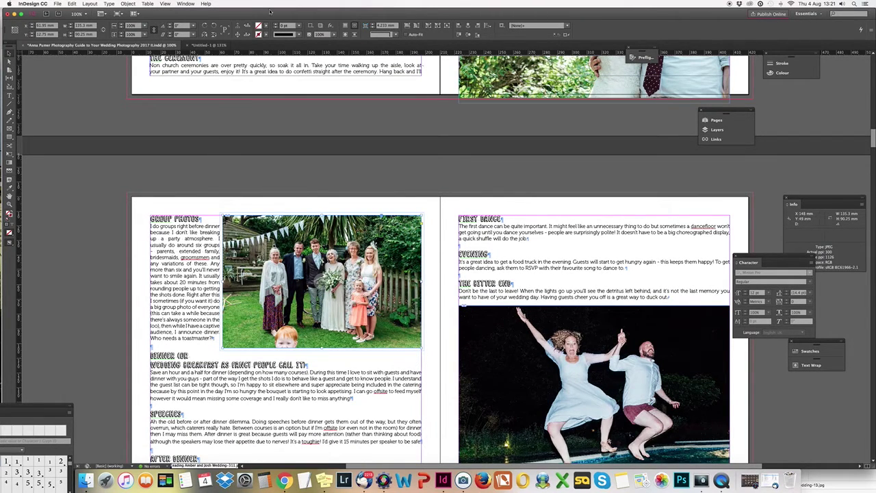
{"action": "left_click", "coordinate": [180, 3]}
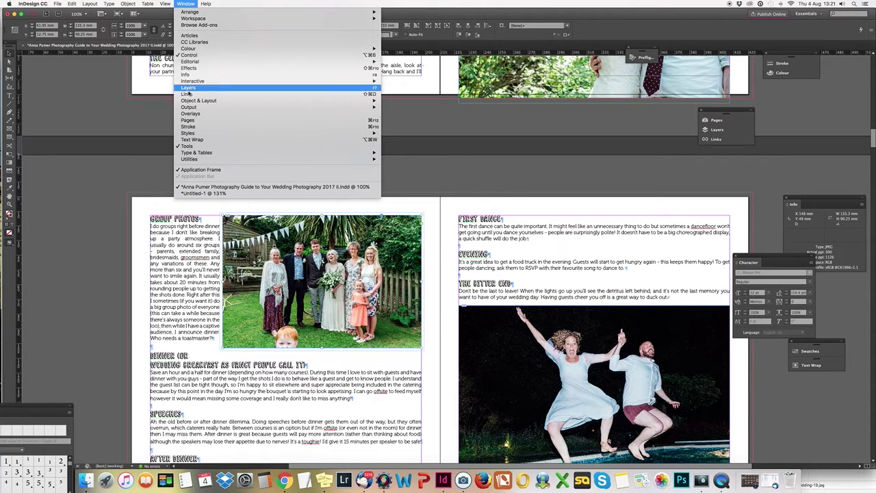
{"action": "left_click", "coordinate": [195, 140]}
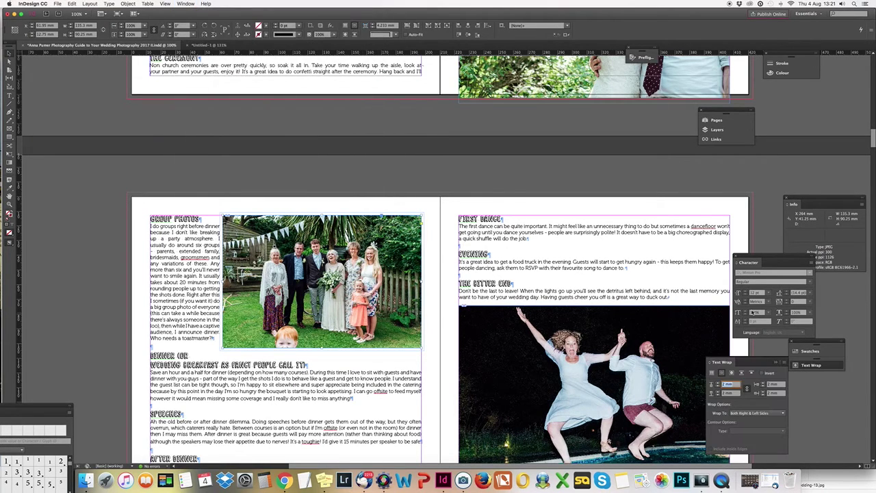
{"action": "left_click_drag", "start_coordinate": [753, 361], "coordinate": [539, 166]}
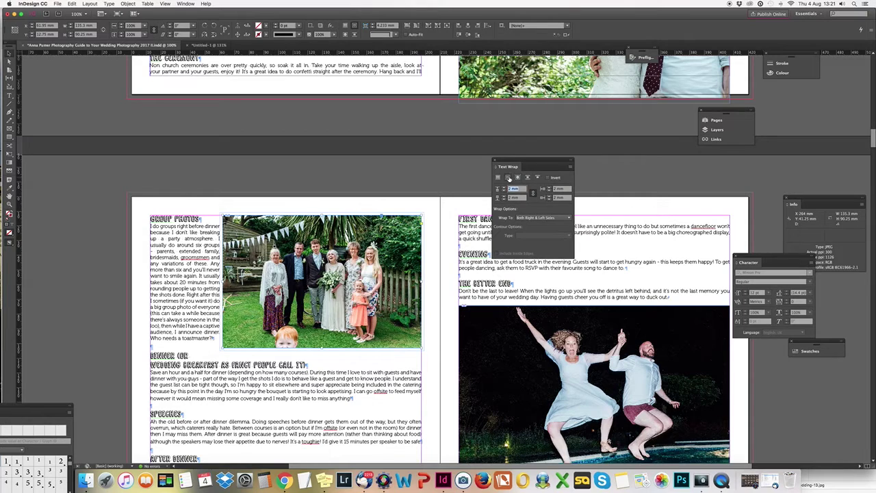
{"action": "left_click", "coordinate": [508, 178]}
- Select several lines of the Group Photos body text and examine the fill colour choices for them
{"action": "left_click", "coordinate": [195, 300]}
{"action": "double_click", "coordinate": [194, 299]}
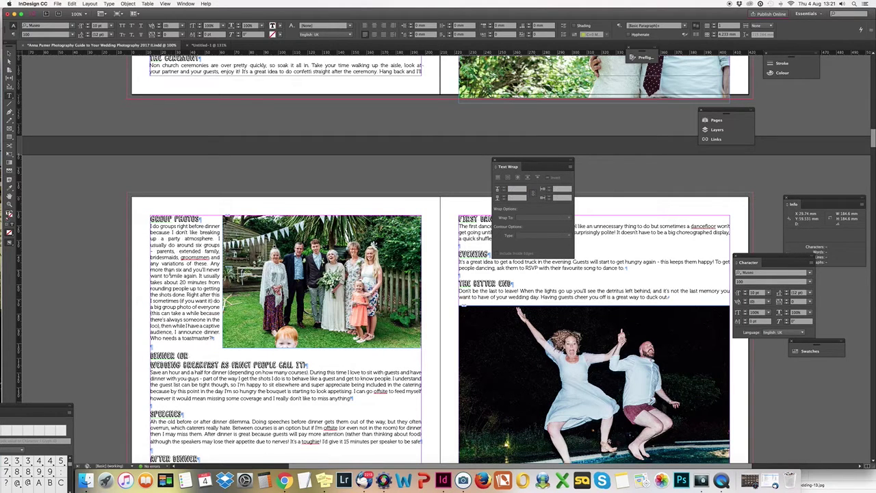
{"action": "left_click_drag", "start_coordinate": [164, 269], "coordinate": [201, 313]}
{"action": "left_click", "coordinate": [281, 26]}
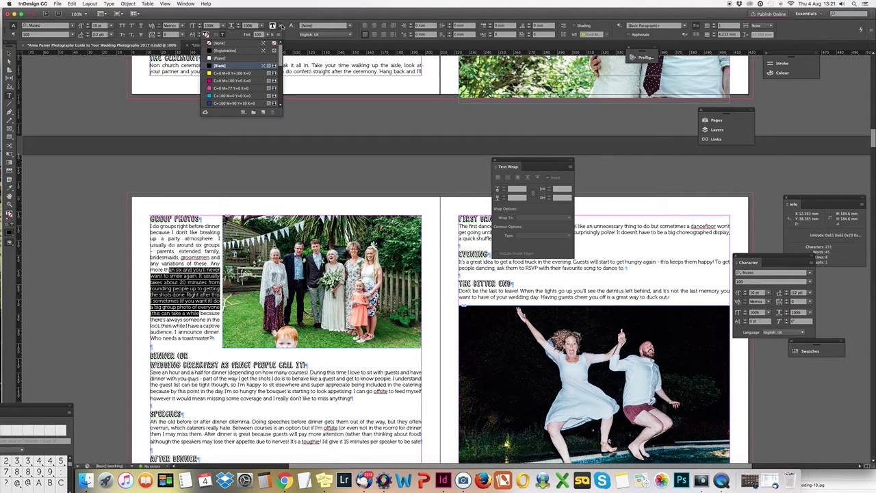
{"action": "left_click", "coordinate": [281, 26]}
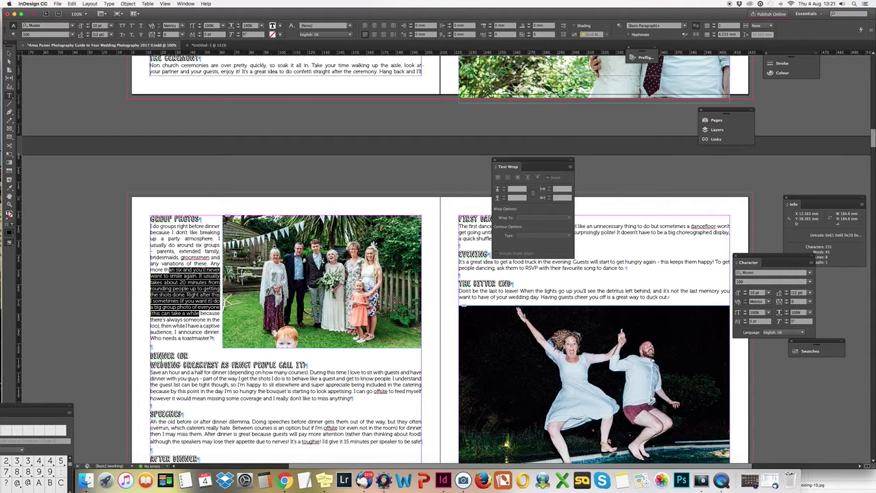
- Inspect the character formatting of the Dinner heading, leave text editing and move the text wrap settings clear of the spread
{"action": "left_click_drag", "start_coordinate": [156, 356], "coordinate": [201, 365]}
{"action": "left_click", "coordinate": [201, 366]}
{"action": "scroll", "coordinate": [361, 384], "scroll_direction": "down", "scroll_amount": 2}
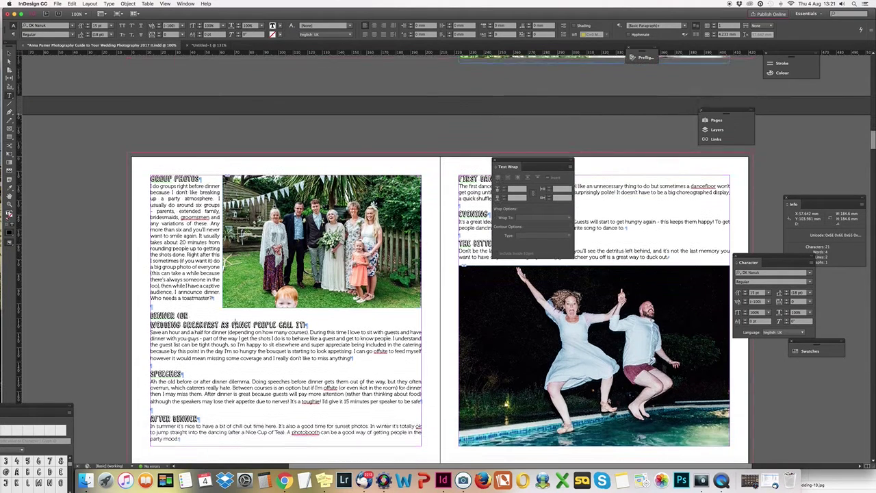
{"action": "left_click", "coordinate": [318, 323]}
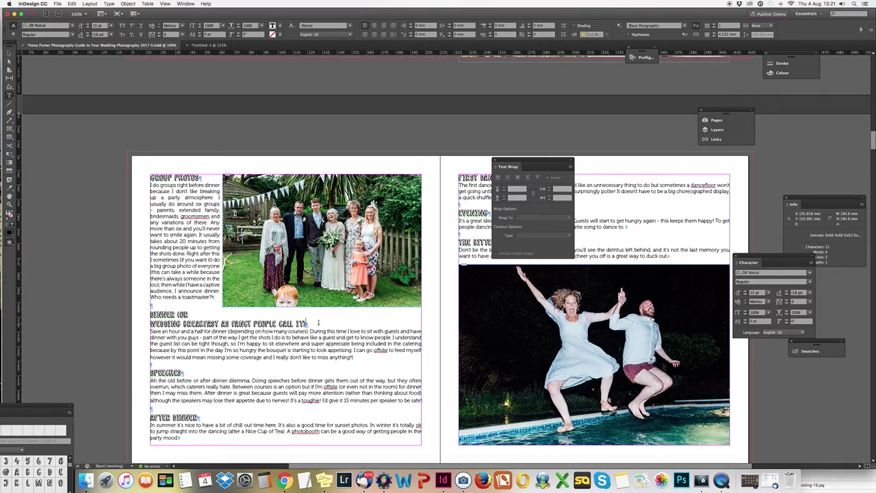
{"action": "scroll", "coordinate": [318, 322], "scroll_direction": "down", "scroll_amount": 3}
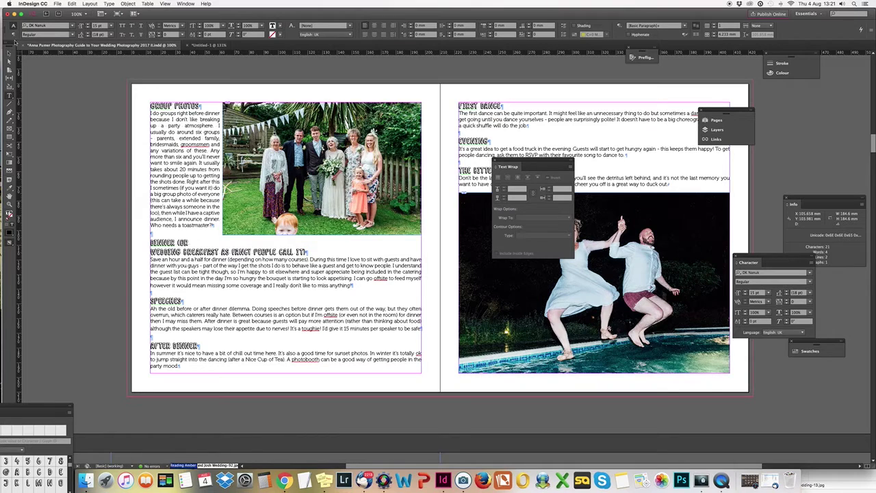
{"action": "key", "text": "Escape"}
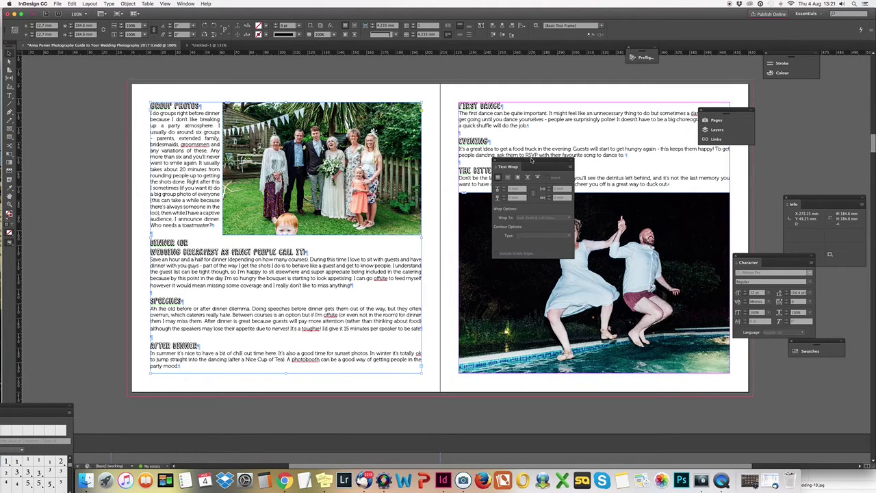
{"action": "left_click_drag", "start_coordinate": [530, 160], "coordinate": [817, 131]}
- Try moving the photo of the laughing bride on the Getting Ready spread up toward the outer edge, and undo the move
{"action": "scroll", "coordinate": [564, 203], "scroll_direction": "down", "scroll_amount": 10}
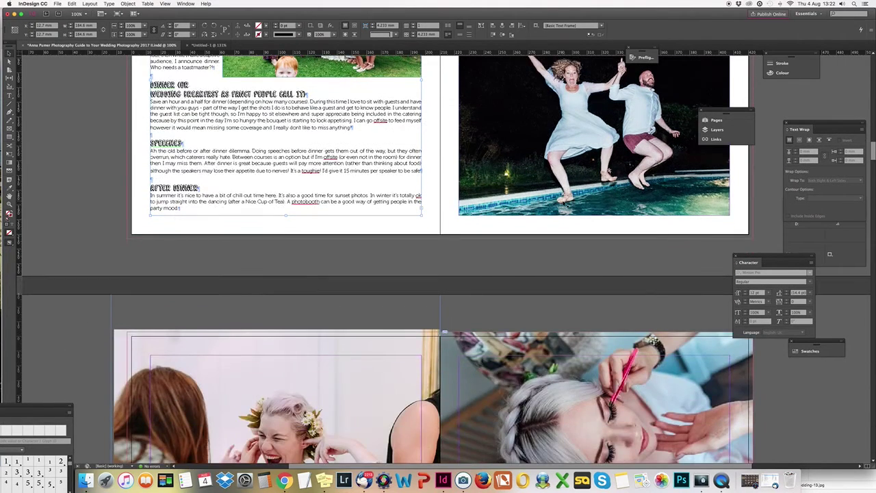
{"action": "scroll", "coordinate": [563, 203], "scroll_direction": "down", "scroll_amount": 10}
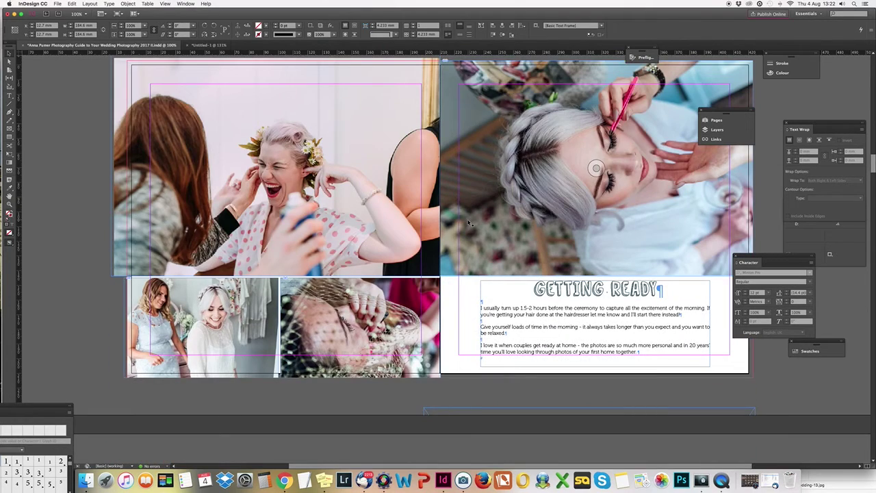
{"action": "scroll", "coordinate": [468, 219], "scroll_direction": "up", "scroll_amount": 8}
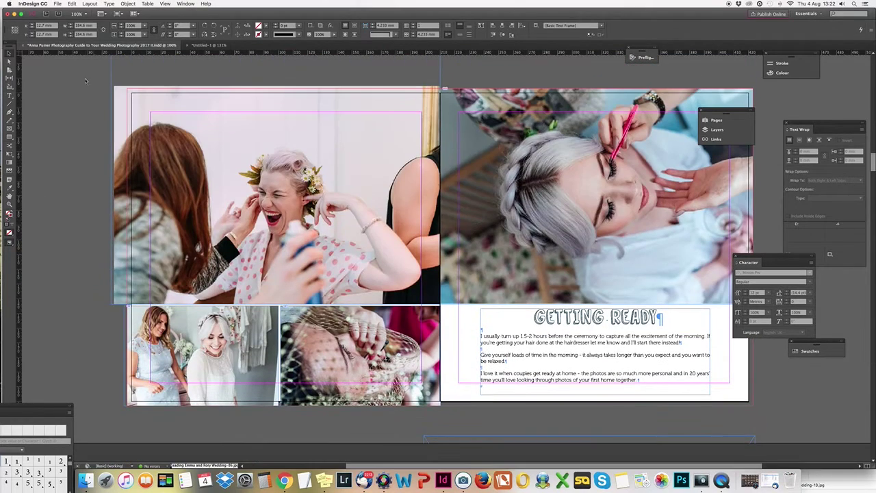
{"action": "left_click_drag", "start_coordinate": [274, 180], "coordinate": [244, 217]}
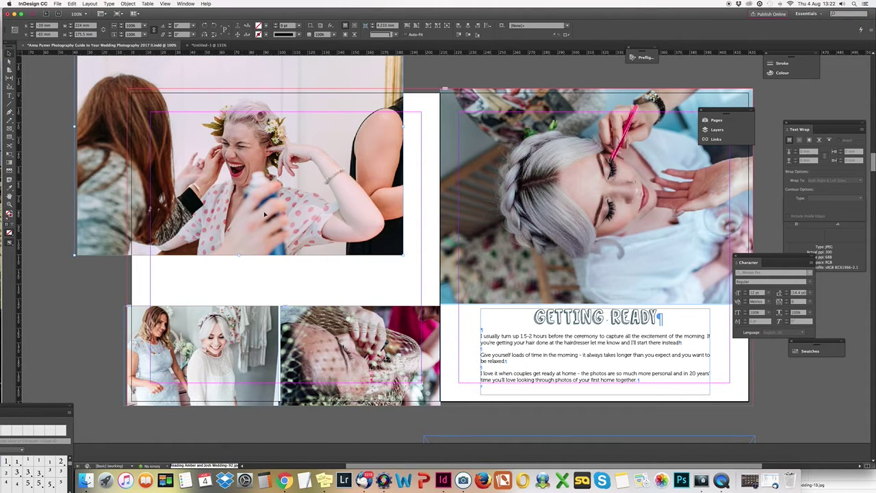
{"action": "key", "text": "super+z"}
- Try cropping the laughing bride's photo by narrowing its frame to 114 mm, and undo the crop
{"action": "left_click", "coordinate": [262, 347]}
{"action": "left_click", "coordinate": [483, 230]}
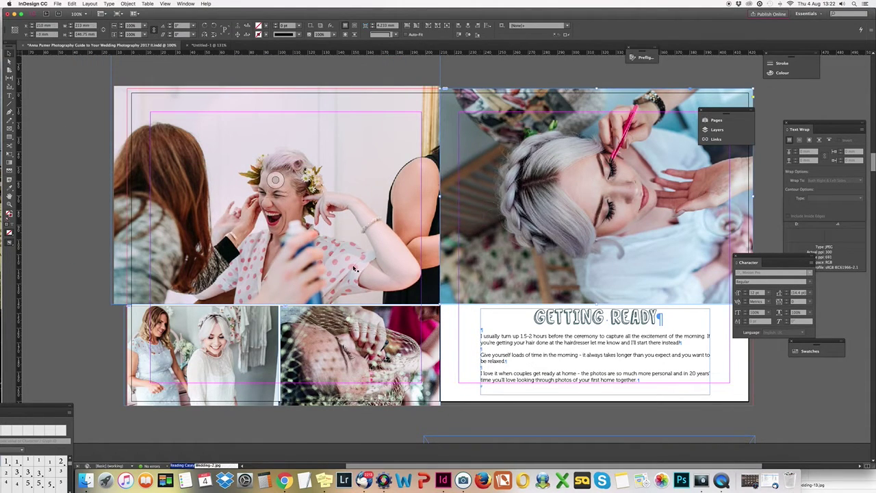
{"action": "left_click", "coordinate": [283, 270]}
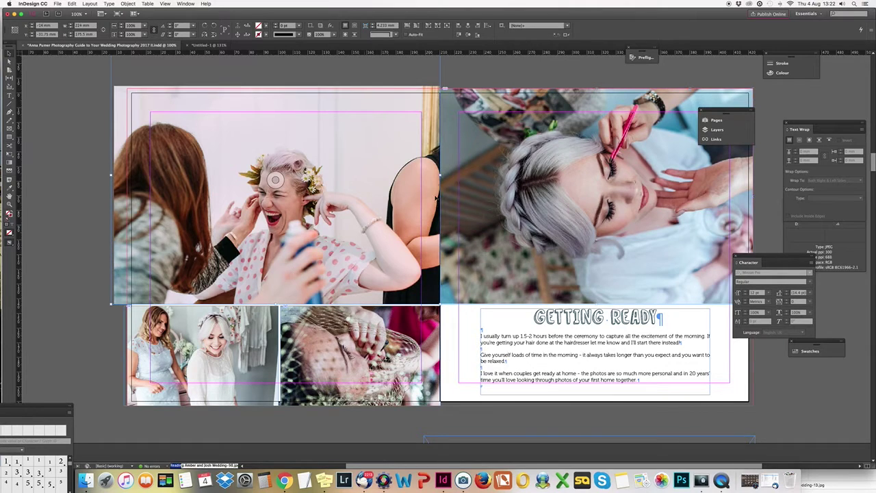
{"action": "left_click_drag", "start_coordinate": [440, 175], "coordinate": [279, 175]}
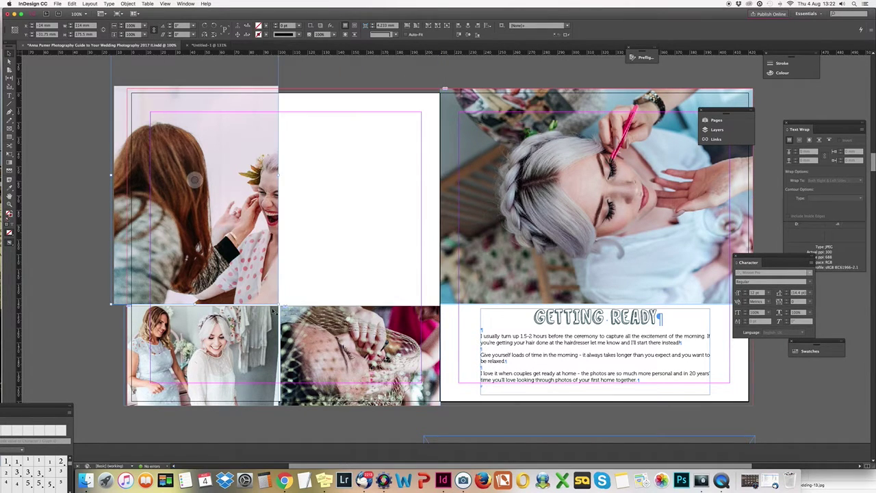
{"action": "key", "text": "super+z"}
- Bring the Candid Shots spread into view and switch the screen mode to Preview
{"action": "scroll", "coordinate": [591, 204], "scroll_direction": "down", "scroll_amount": 10}
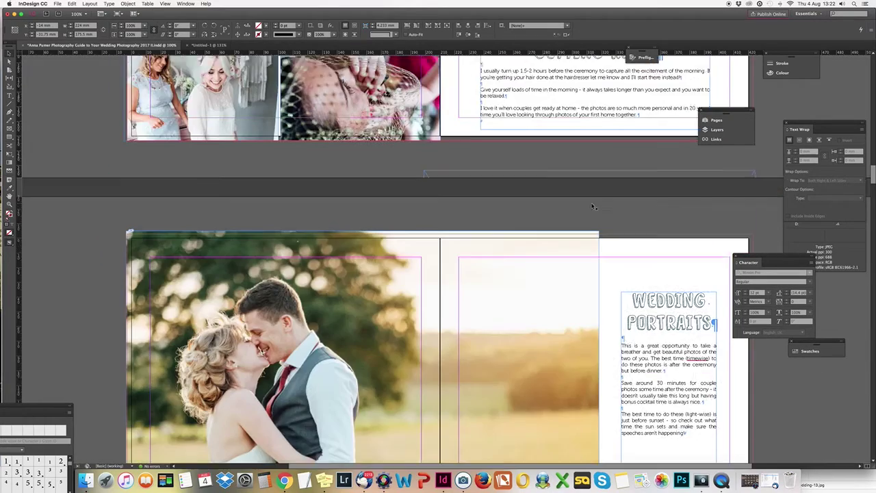
{"action": "scroll", "coordinate": [592, 206], "scroll_direction": "down", "scroll_amount": 15}
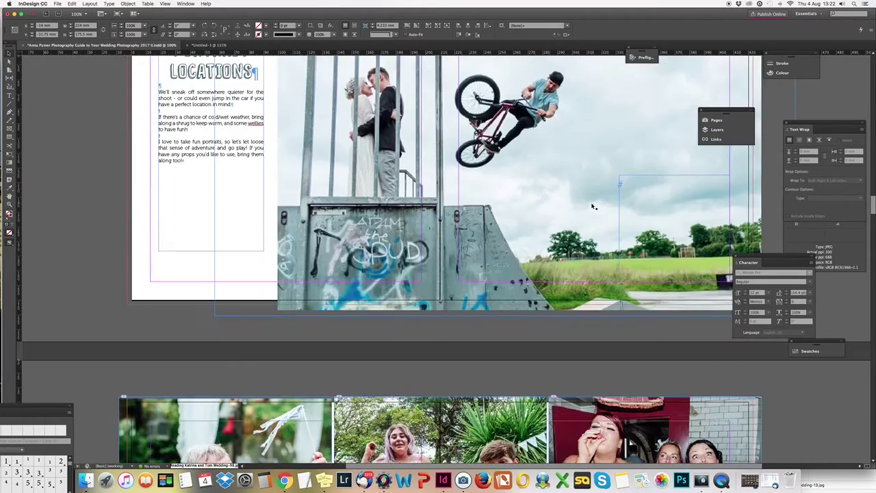
{"action": "scroll", "coordinate": [592, 206], "scroll_direction": "down", "scroll_amount": 4}
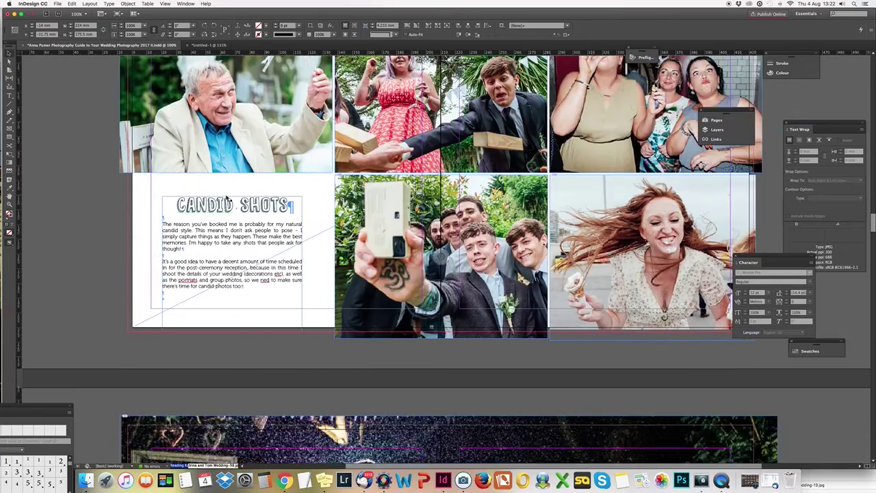
{"action": "left_click", "coordinate": [11, 243]}
{"action": "left_click", "coordinate": [30, 249]}
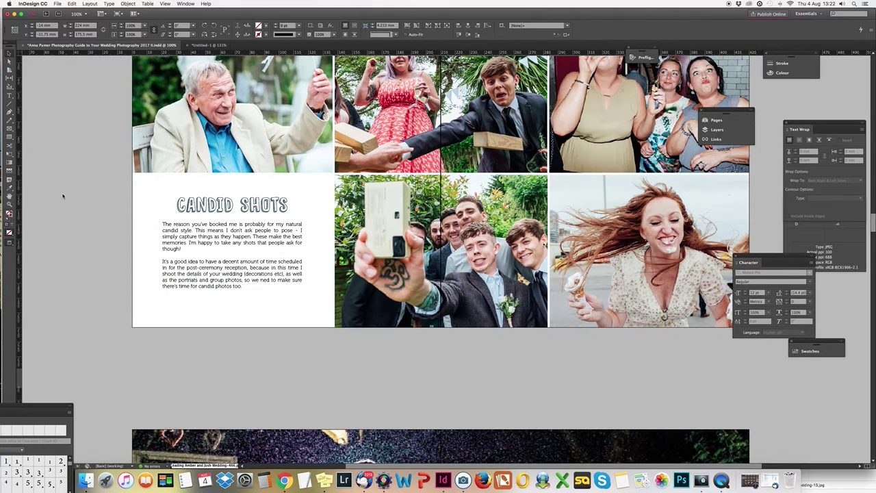
- Zoom out to 25% and look over the remaining spreads before returning to the cover
{"action": "key", "text": "super+minus"}
{"action": "key", "text": "super+minus"}
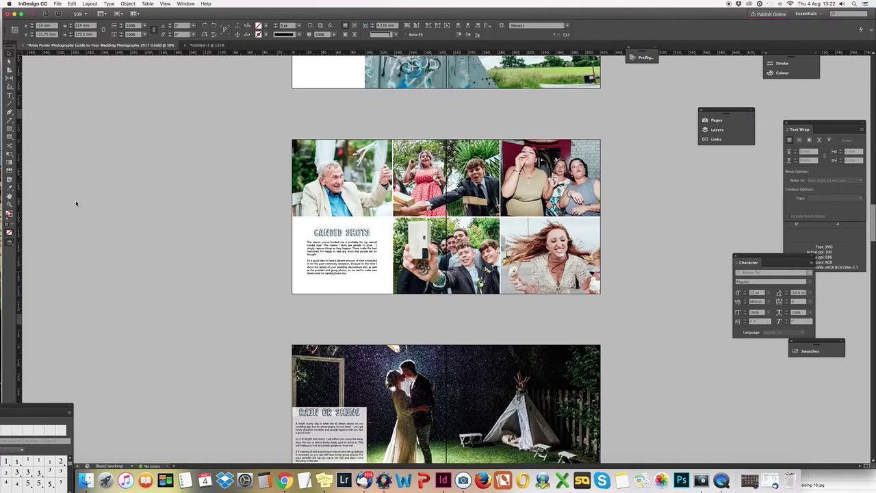
{"action": "key", "text": "super+minus"}
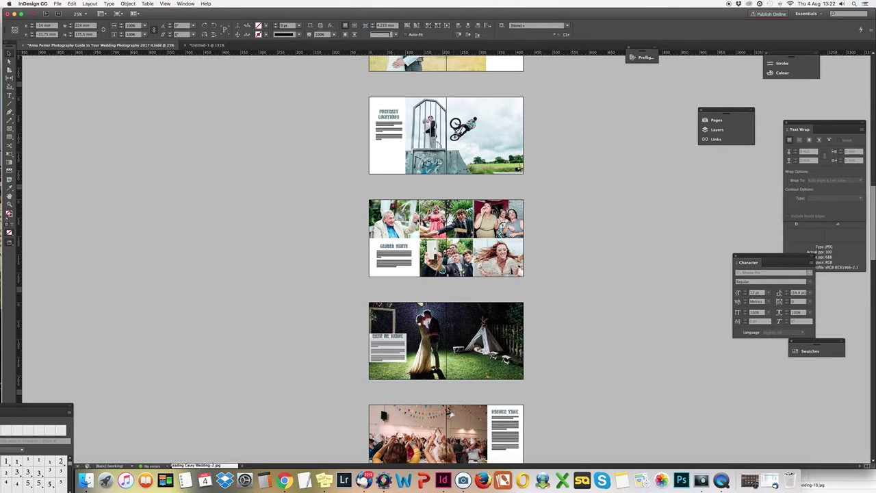
{"action": "scroll", "coordinate": [553, 295], "scroll_direction": "down", "scroll_amount": 3}
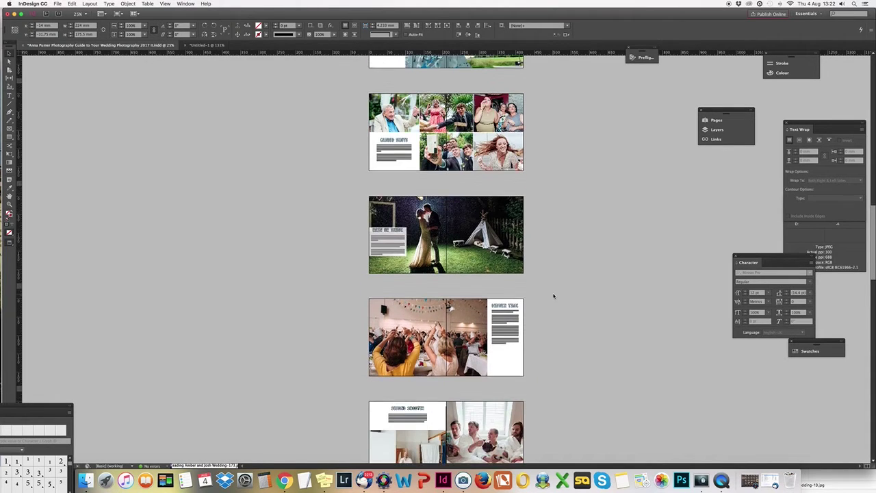
{"action": "scroll", "coordinate": [553, 295], "scroll_direction": "down", "scroll_amount": 6}
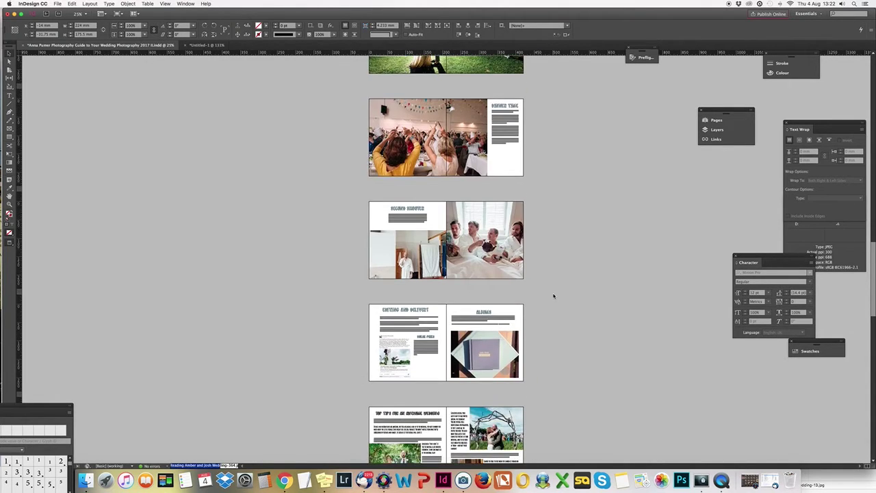
{"action": "scroll", "coordinate": [553, 295], "scroll_direction": "up", "scroll_amount": 20}
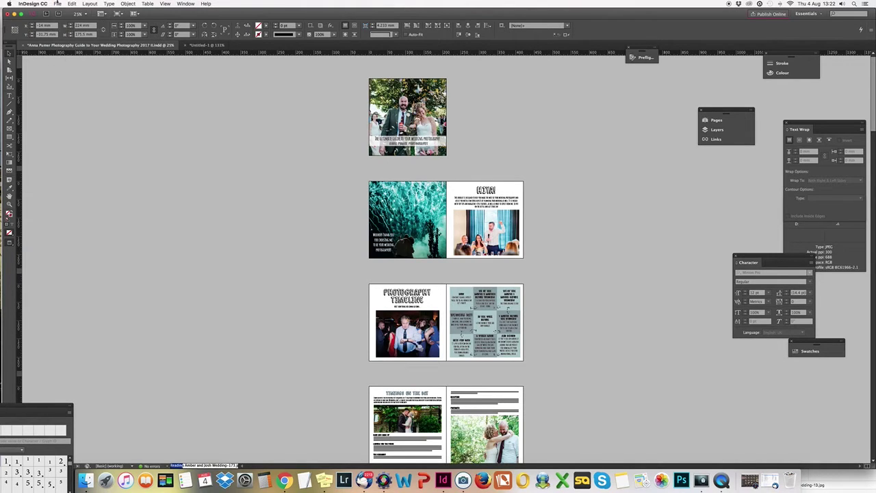
- Start exporting the guide in Adobe PDF (Print) format, adding "test" to the end of the suggested file name
{"action": "left_click", "coordinate": [57, 4]}
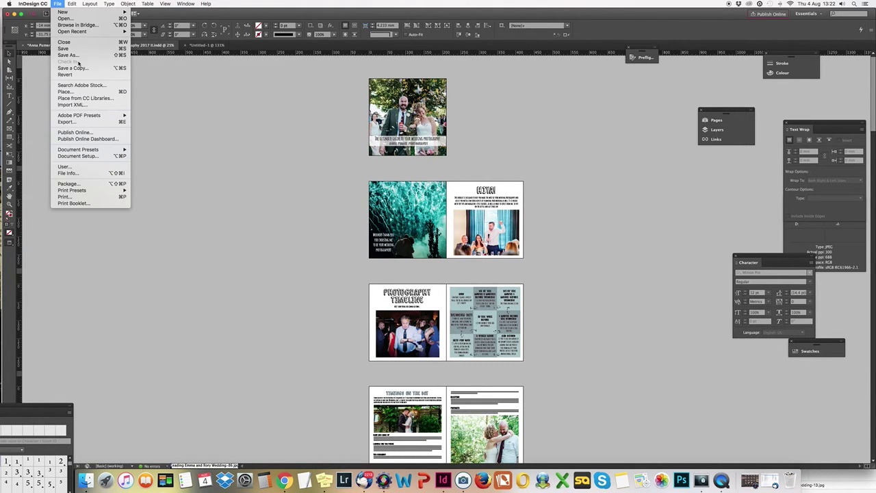
{"action": "left_click", "coordinate": [82, 123]}
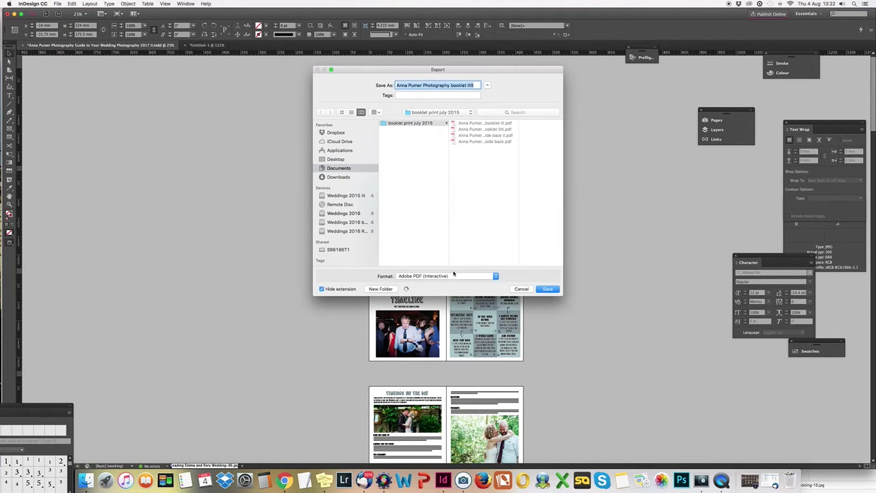
{"action": "left_click", "coordinate": [454, 277]}
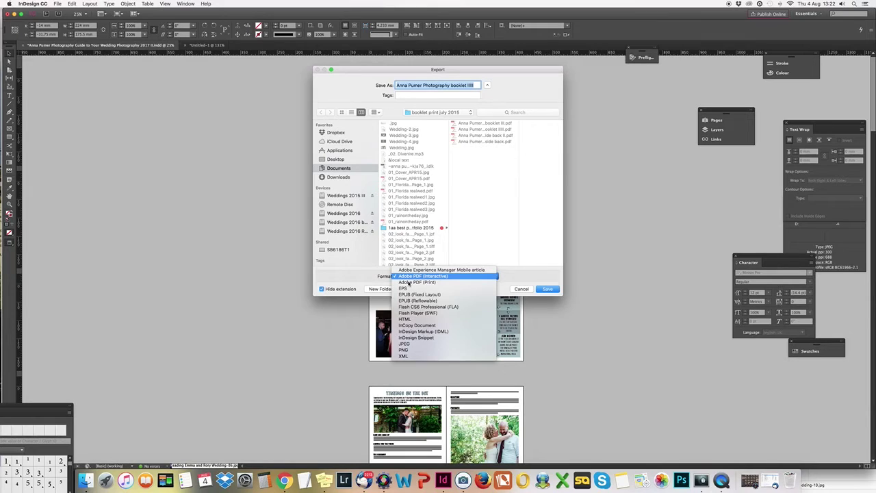
{"action": "left_click", "coordinate": [409, 281]}
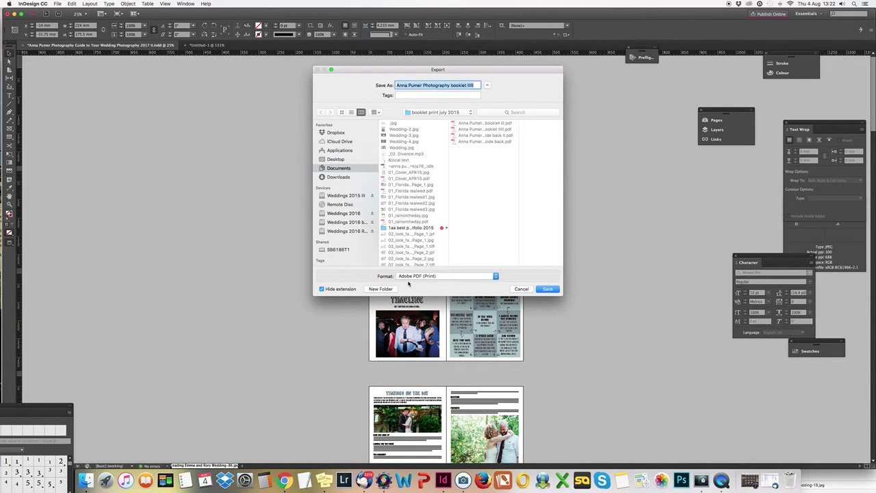
{"action": "left_click", "coordinate": [479, 85]}
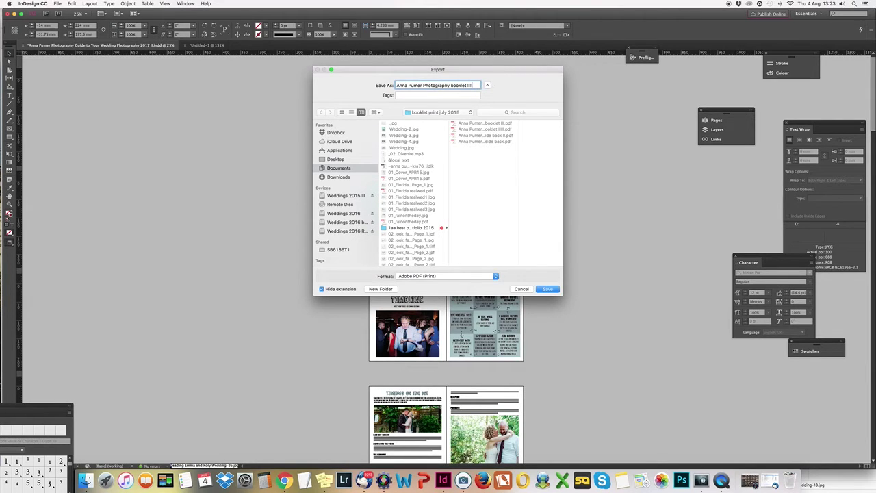
{"action": "type", "text": "test"}
{"action": "left_click", "coordinate": [549, 291]}
{"action": "key", "text": "Return"}
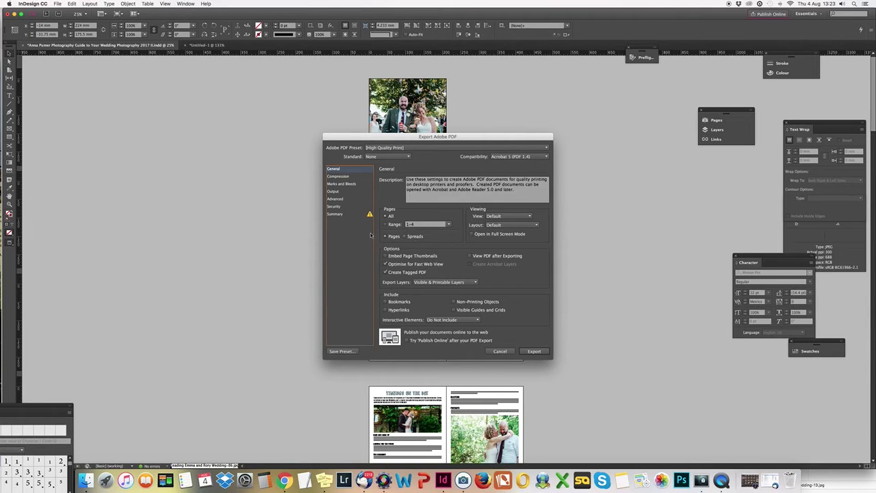
- Look through the Compression and Marks and Bleeds settings, and try the Spreads option before choosing Pages for the PDF export
{"action": "left_click", "coordinate": [336, 177]}
{"action": "left_click", "coordinate": [342, 184]}
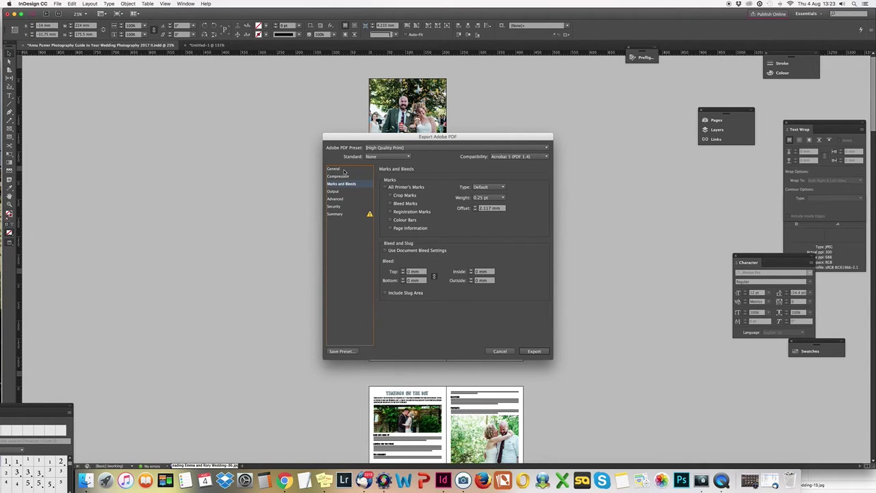
{"action": "left_click", "coordinate": [344, 171]}
{"action": "left_click", "coordinate": [395, 237]}
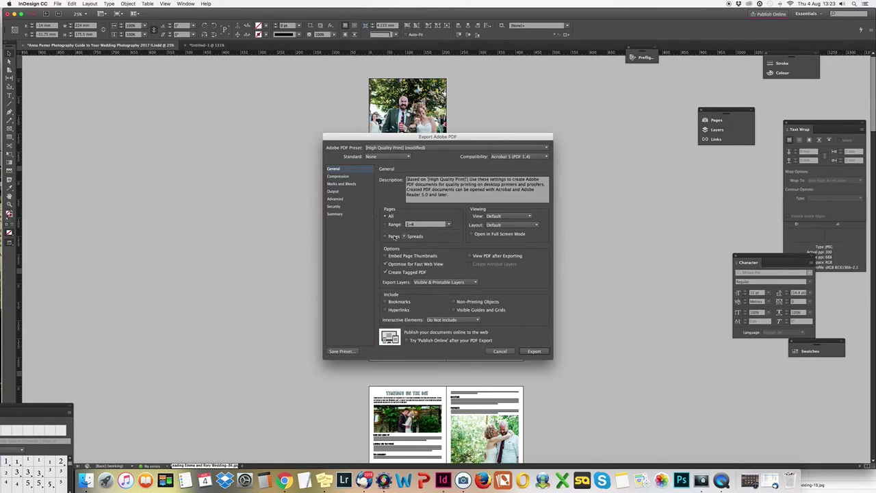
{"action": "left_click", "coordinate": [407, 238]}
{"action": "left_click", "coordinate": [385, 238]}
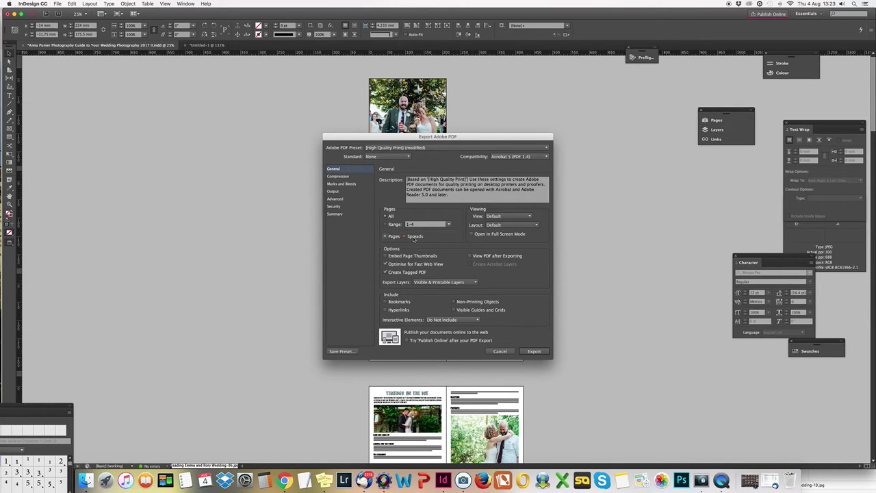
- Turn on Bleed Marks and set an equal bleed on all four sides for the PDF export
{"action": "left_click", "coordinate": [340, 177]}
{"action": "left_click", "coordinate": [340, 183]}
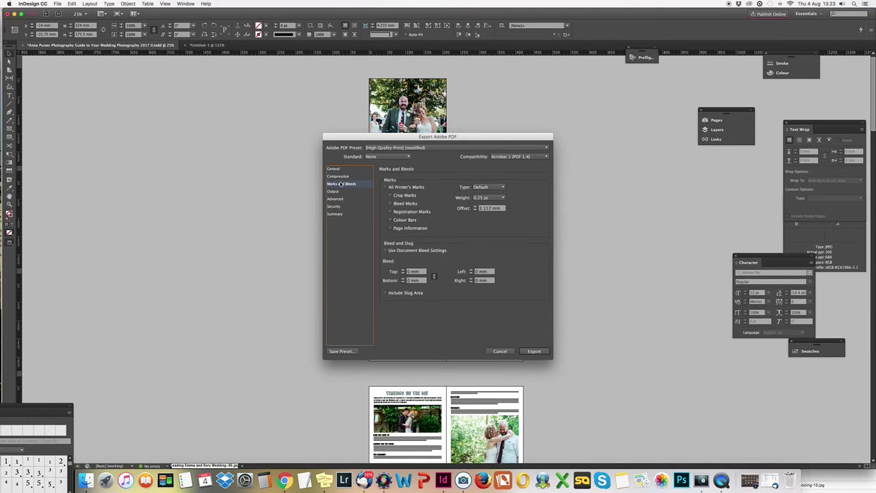
{"action": "left_click", "coordinate": [390, 203]}
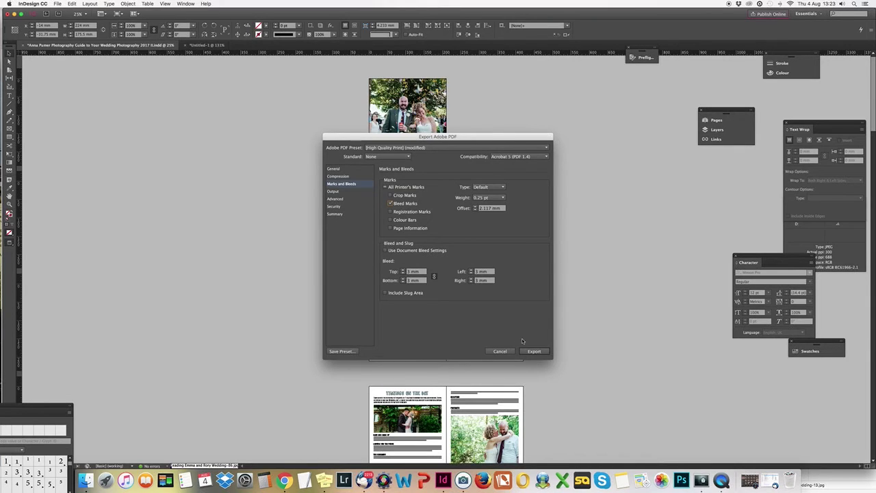
- Check the available PDF standards and compatibility versions without changing them, and cancel the export
{"action": "left_click", "coordinate": [396, 158]}
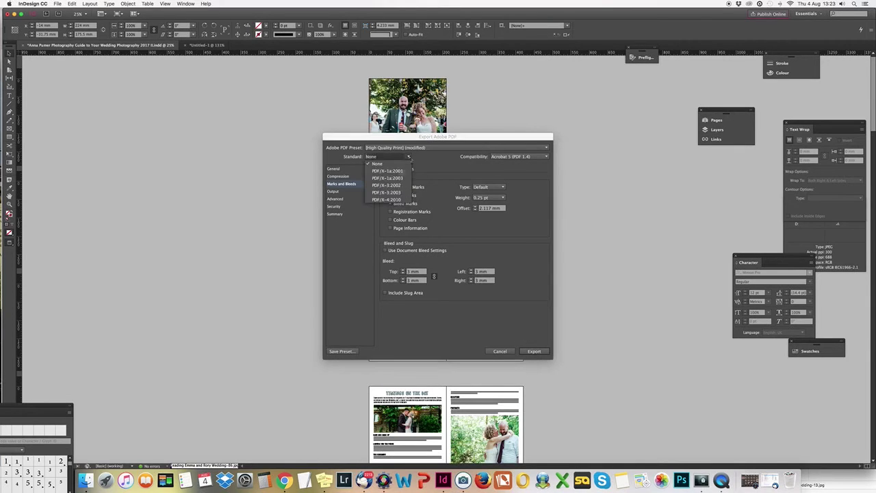
{"action": "left_click", "coordinate": [426, 167]}
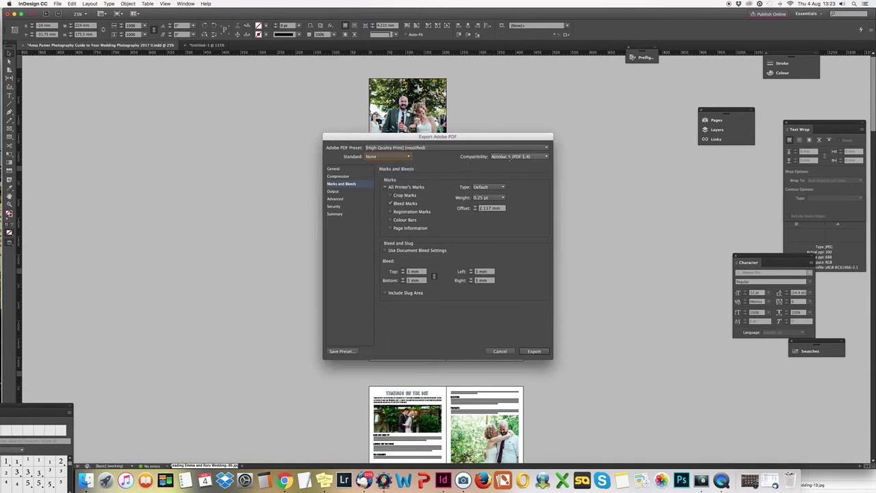
{"action": "left_click", "coordinate": [506, 157]}
{"action": "left_click", "coordinate": [461, 164]}
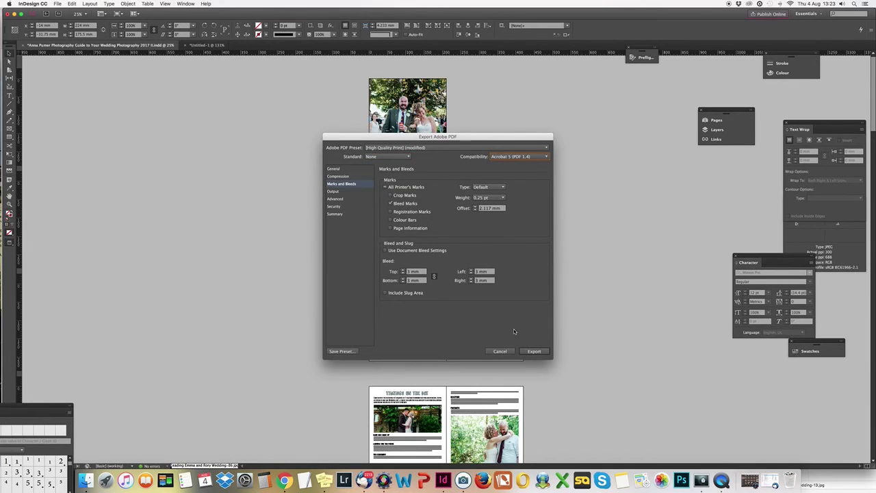
{"action": "left_click", "coordinate": [499, 351]}
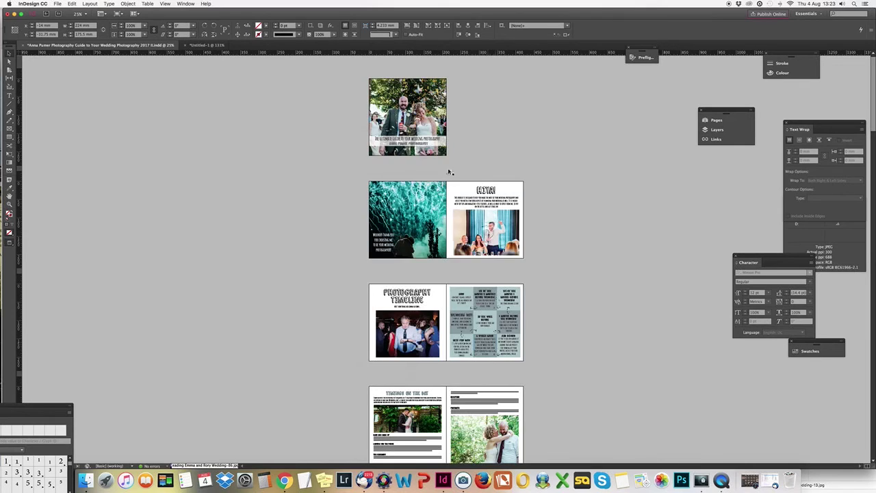
{"action": "scroll", "coordinate": [195, 261], "scroll_direction": "down", "scroll_amount": 3}
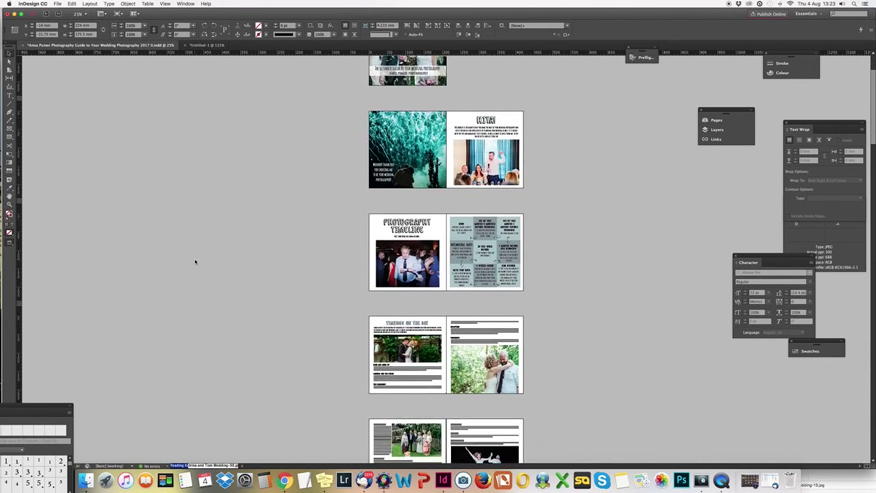
{"action": "scroll", "coordinate": [195, 262], "scroll_direction": "up", "scroll_amount": 3}
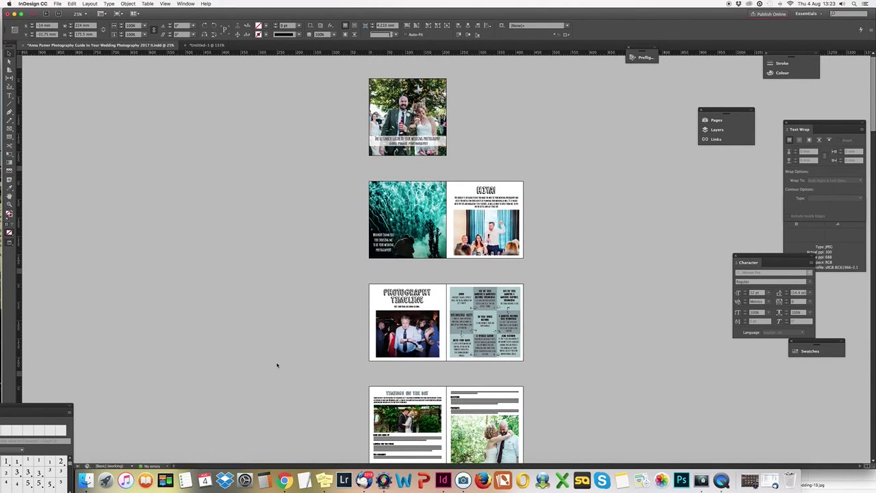